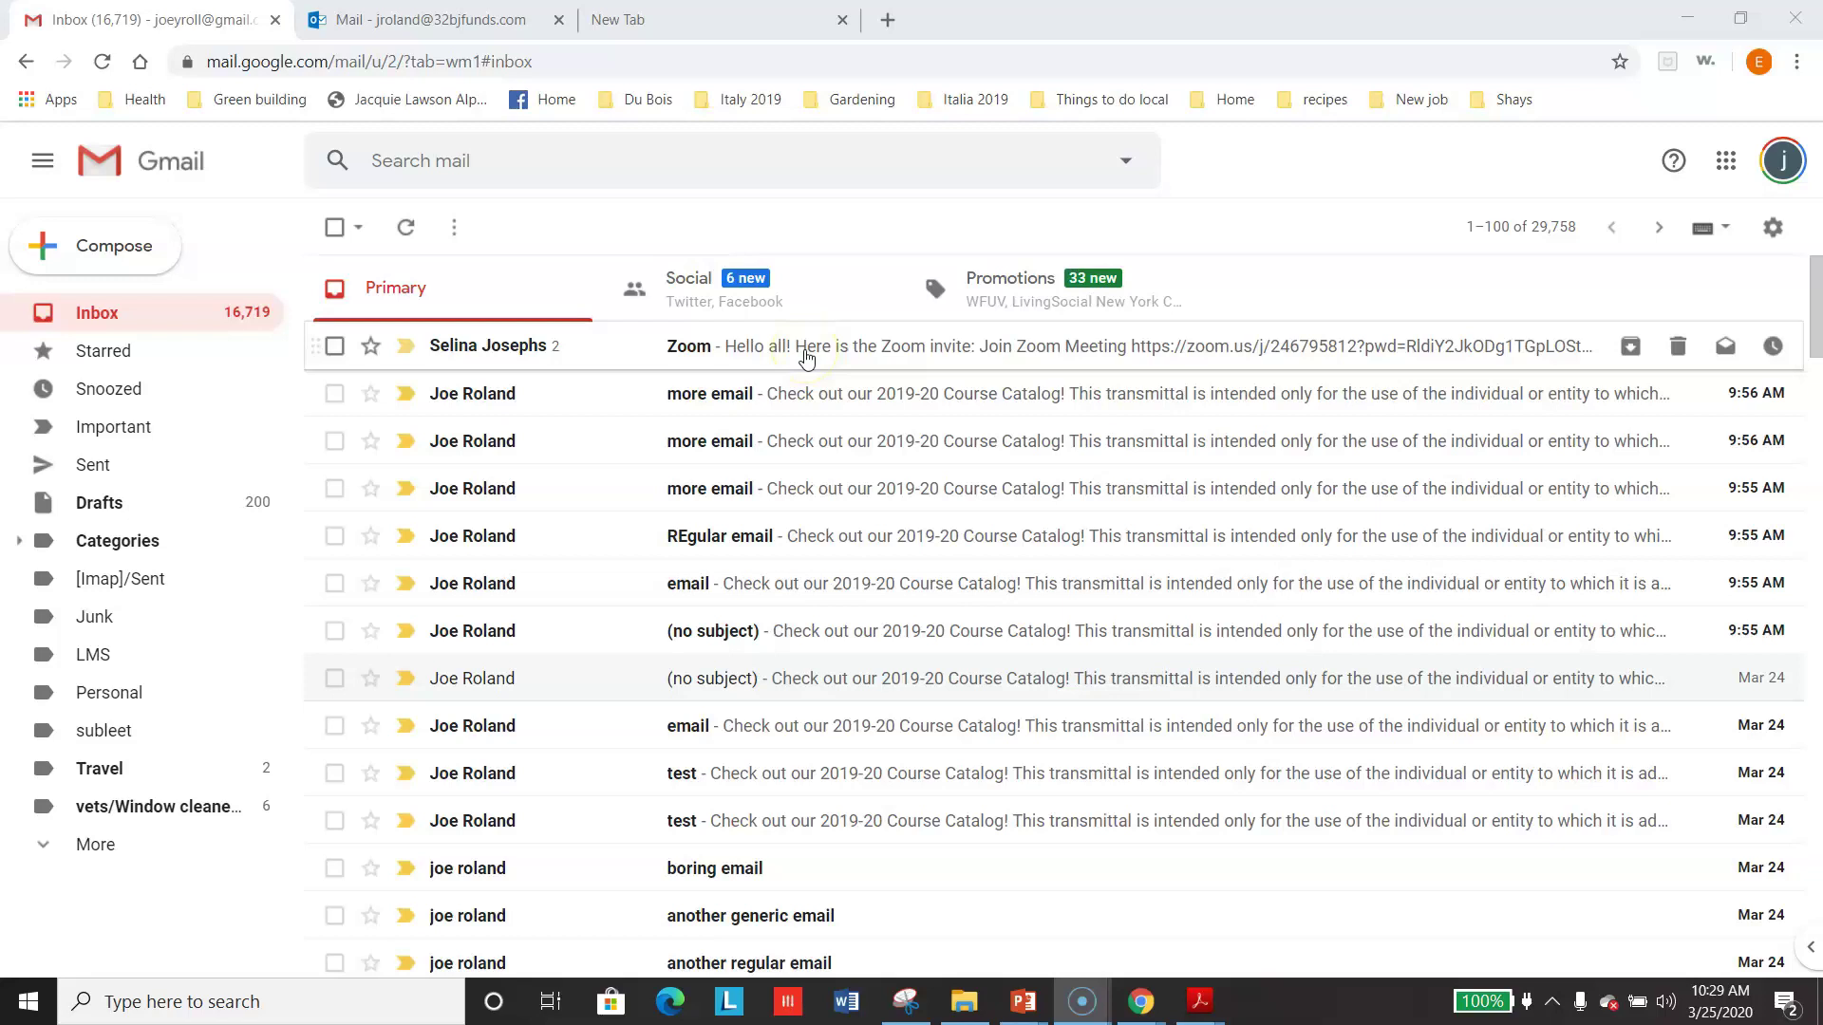
Step: Open the 'Zoom' invitation email in the Gmail Primary inbox
left_click(808, 355)
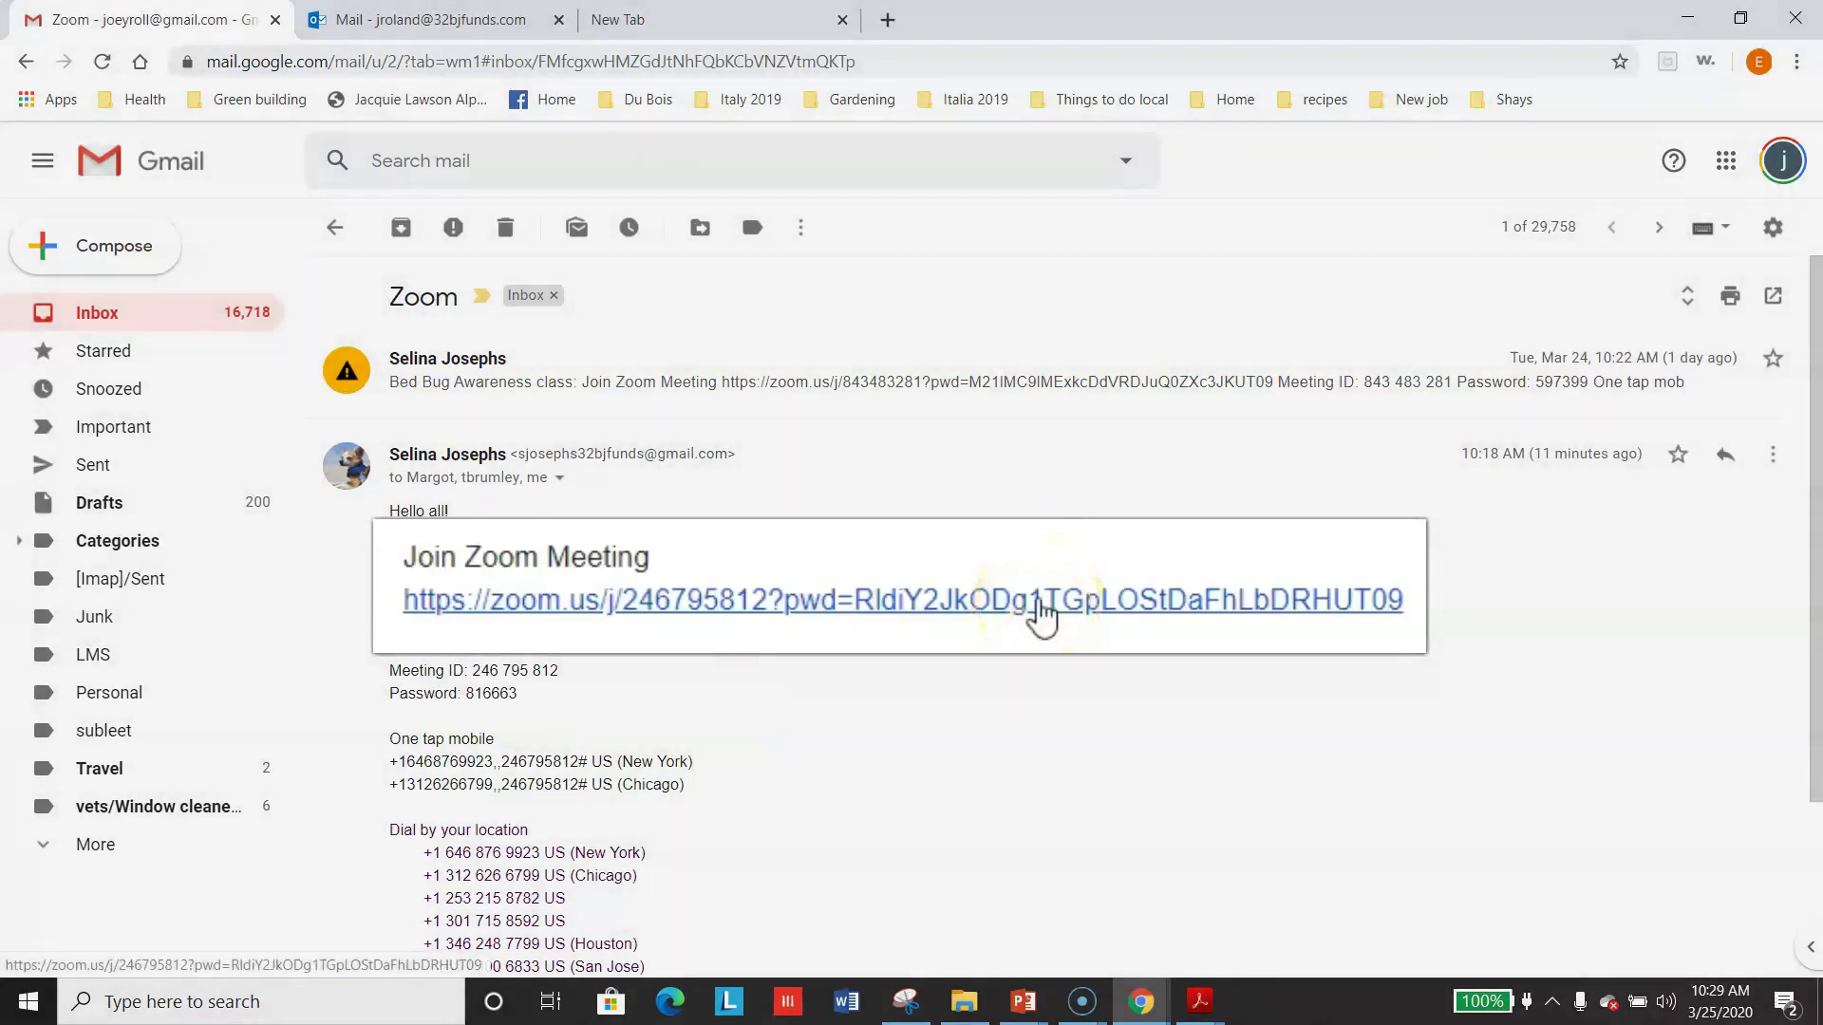
Step: Follow the zoom.us/j/ meeting link in the invite email to reach the Zoom launch page
left_click(1043, 602)
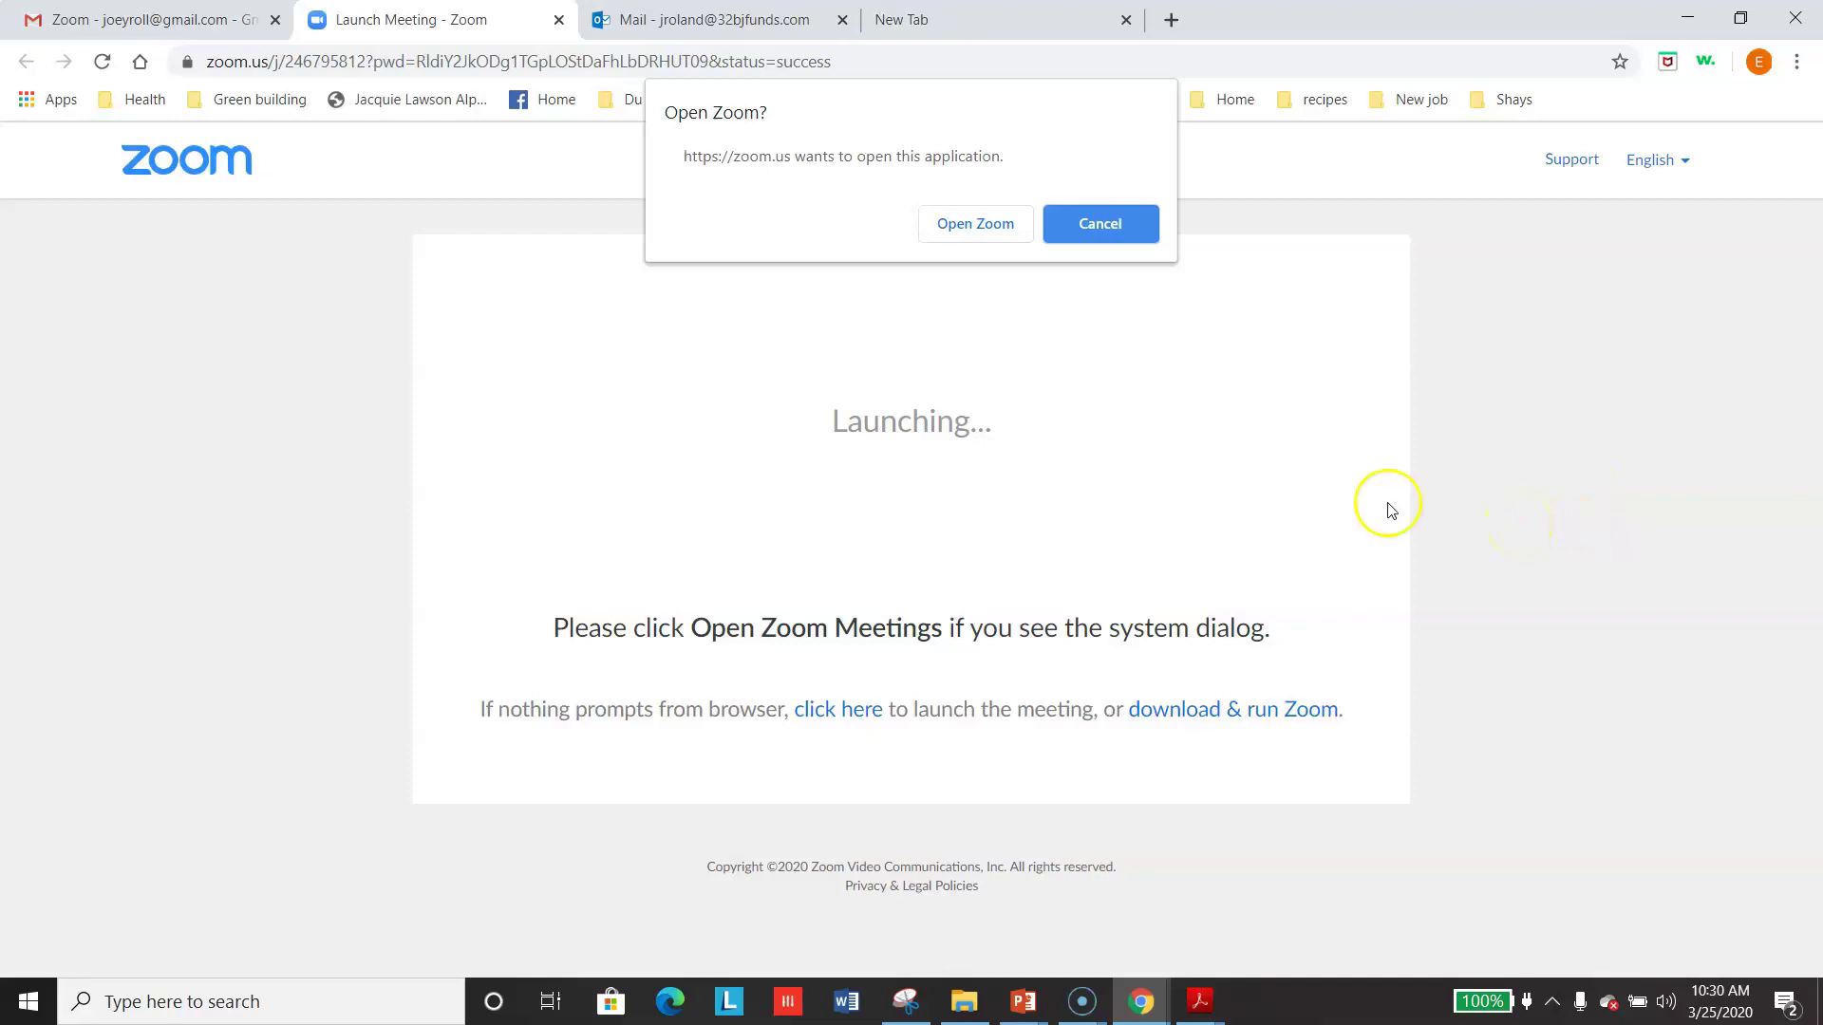
Step: Launch the Zoom app, join with video and computer audio, and maximize the meeting window
left_click(973, 228)
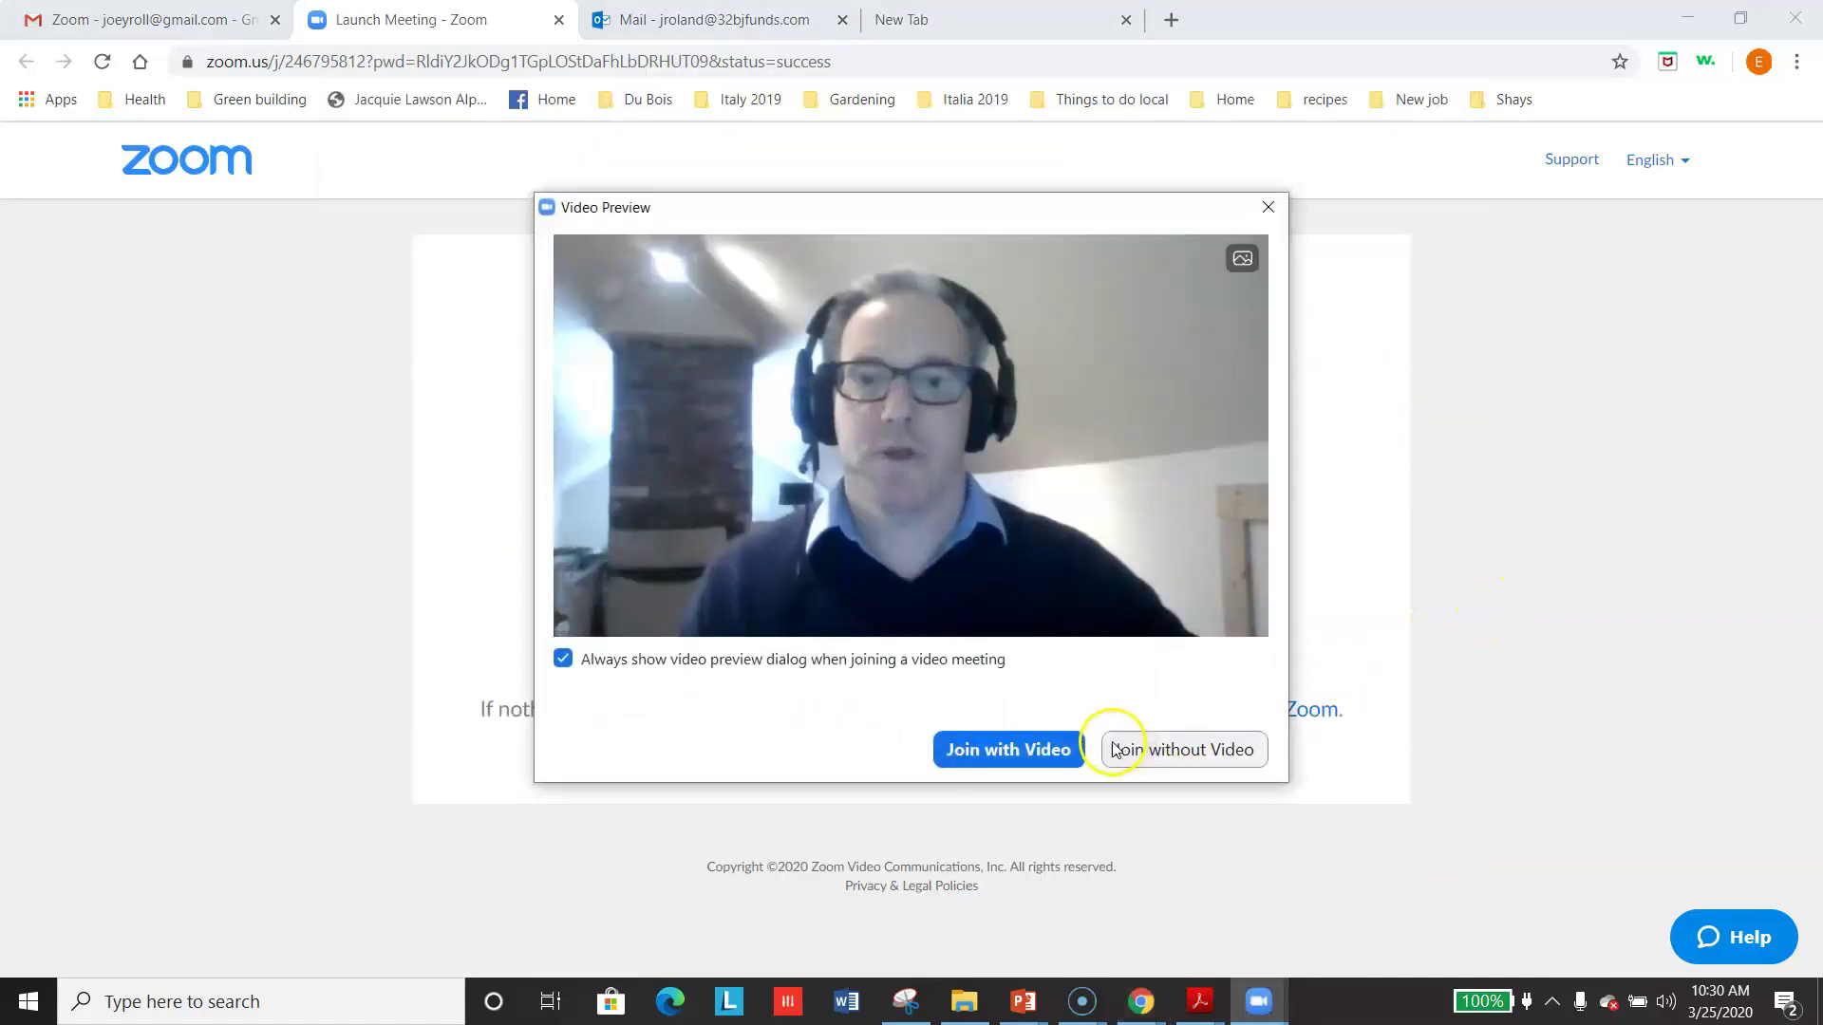
left_click(963, 724)
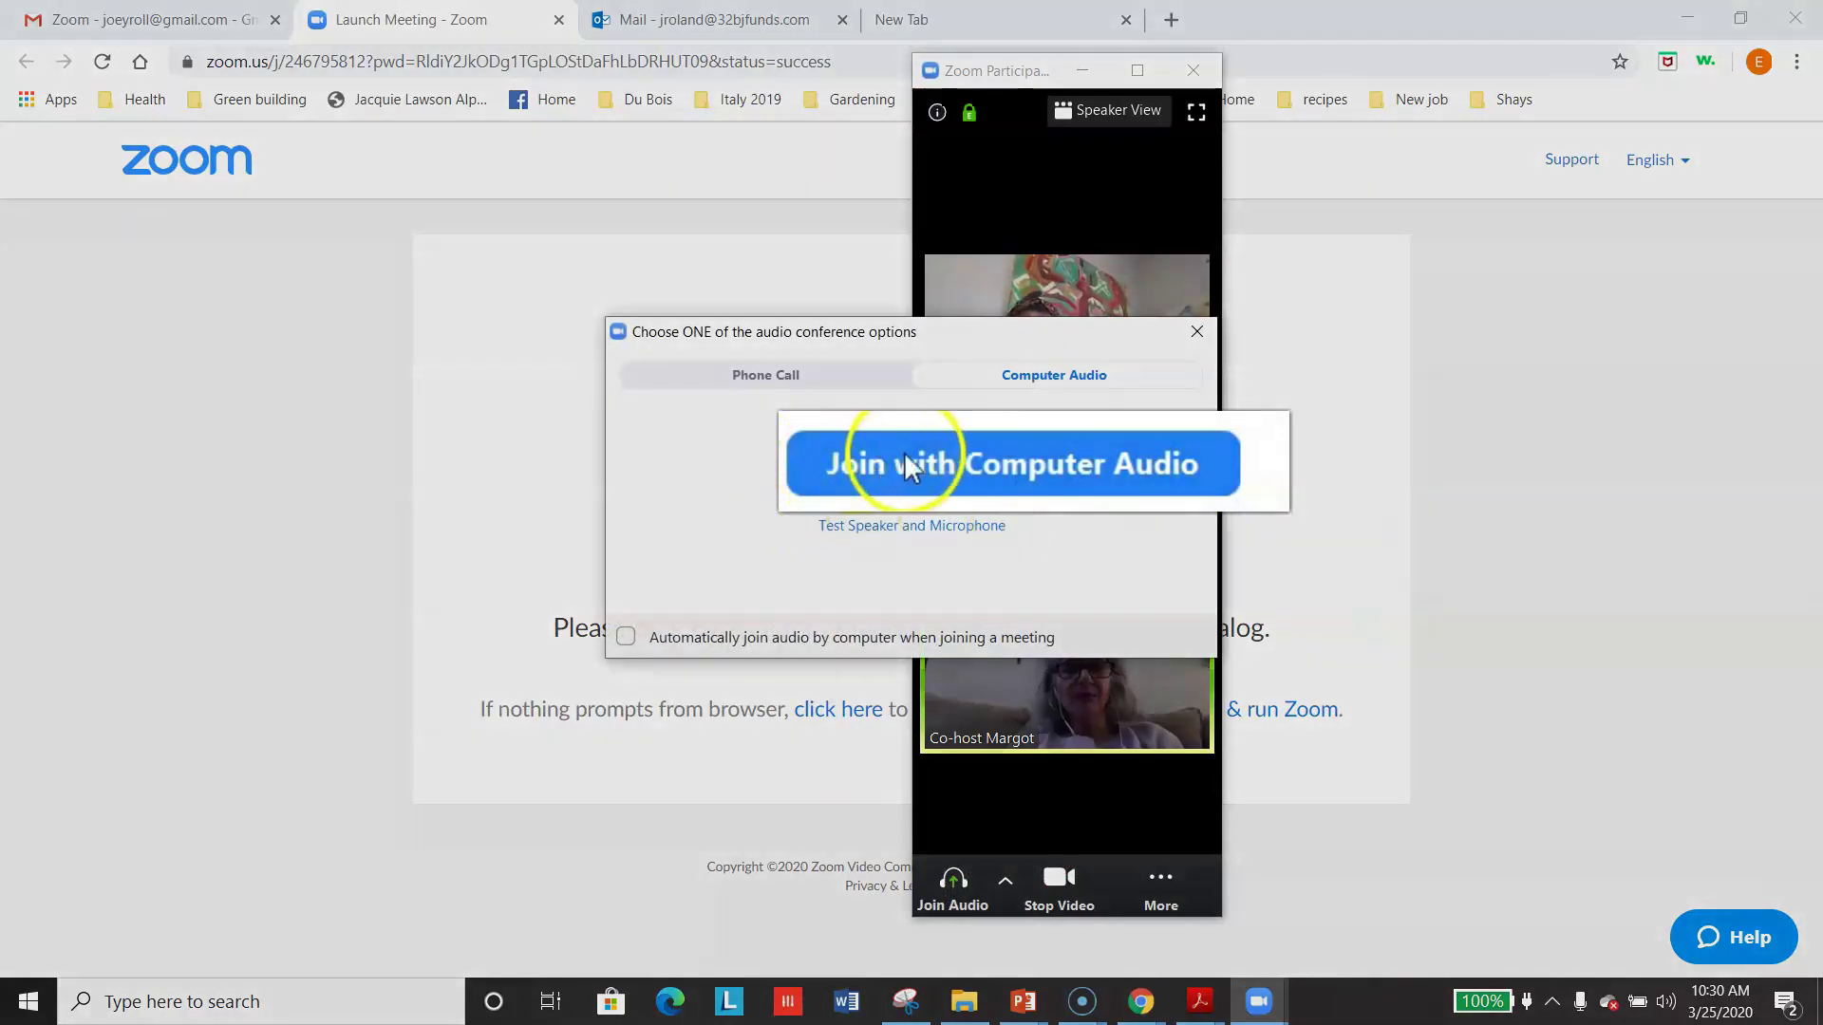
left_click(866, 486)
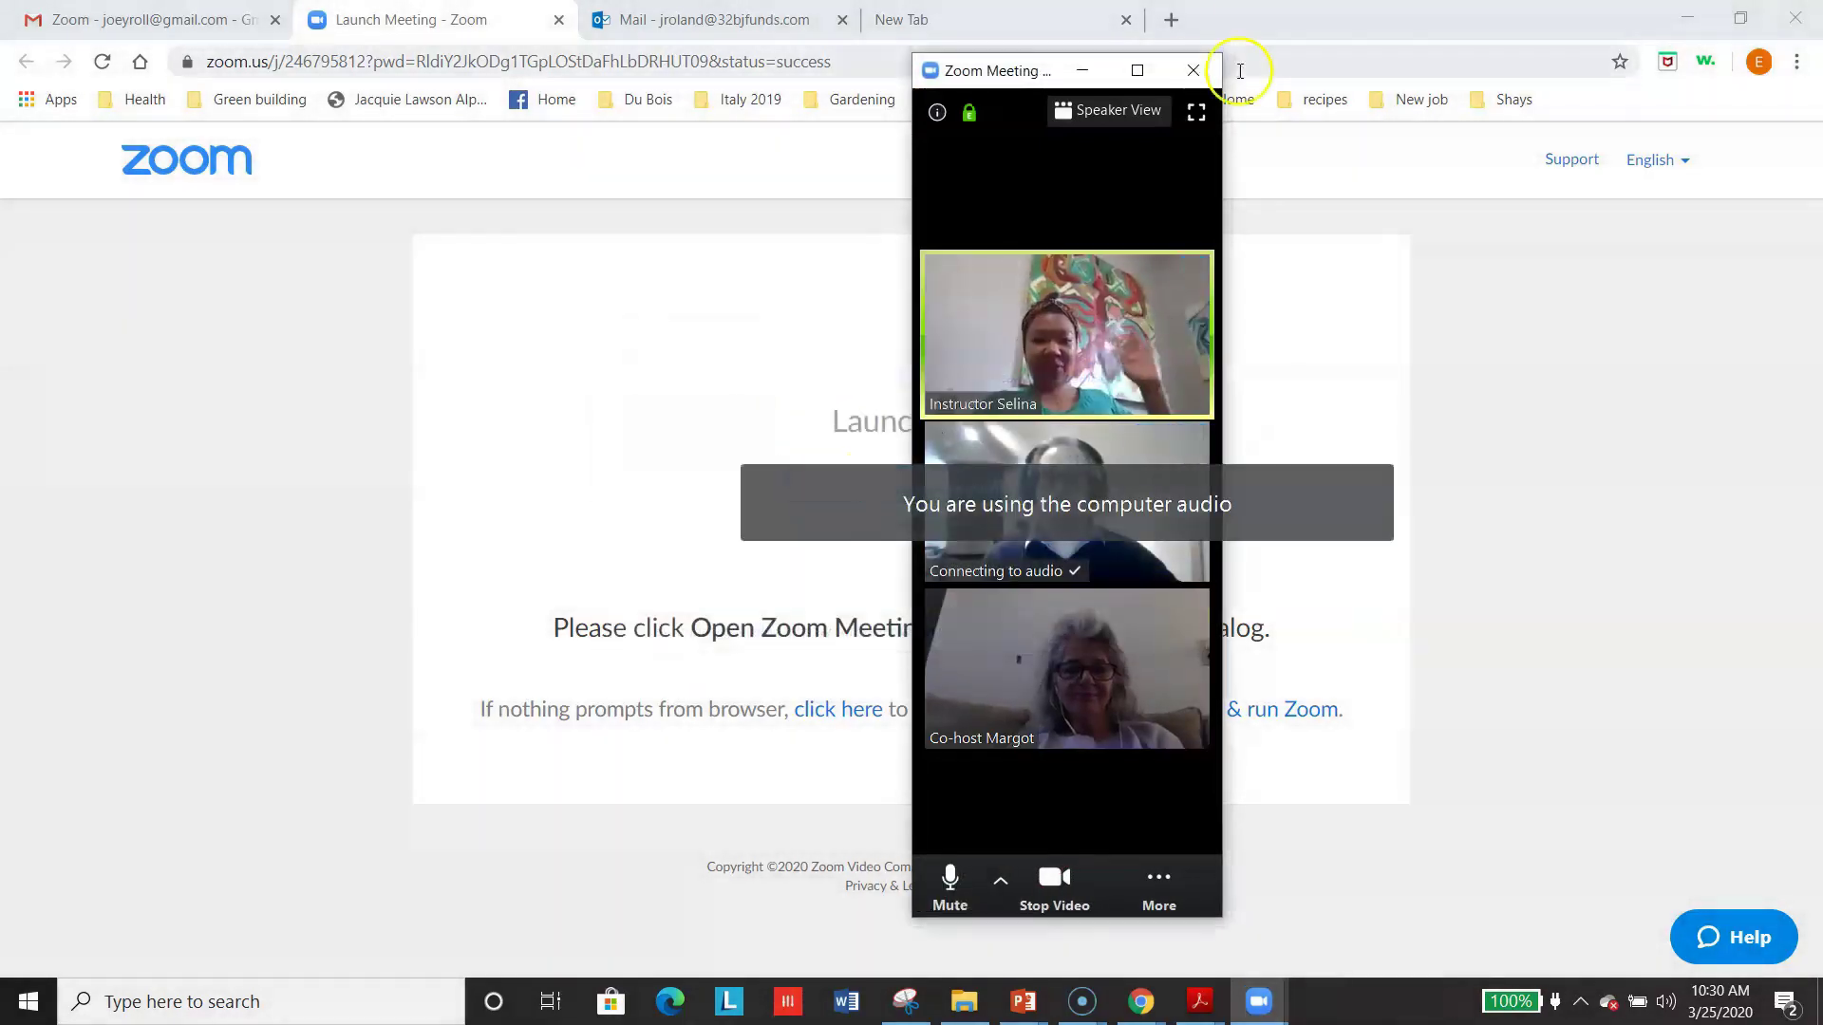
left_click(1139, 70)
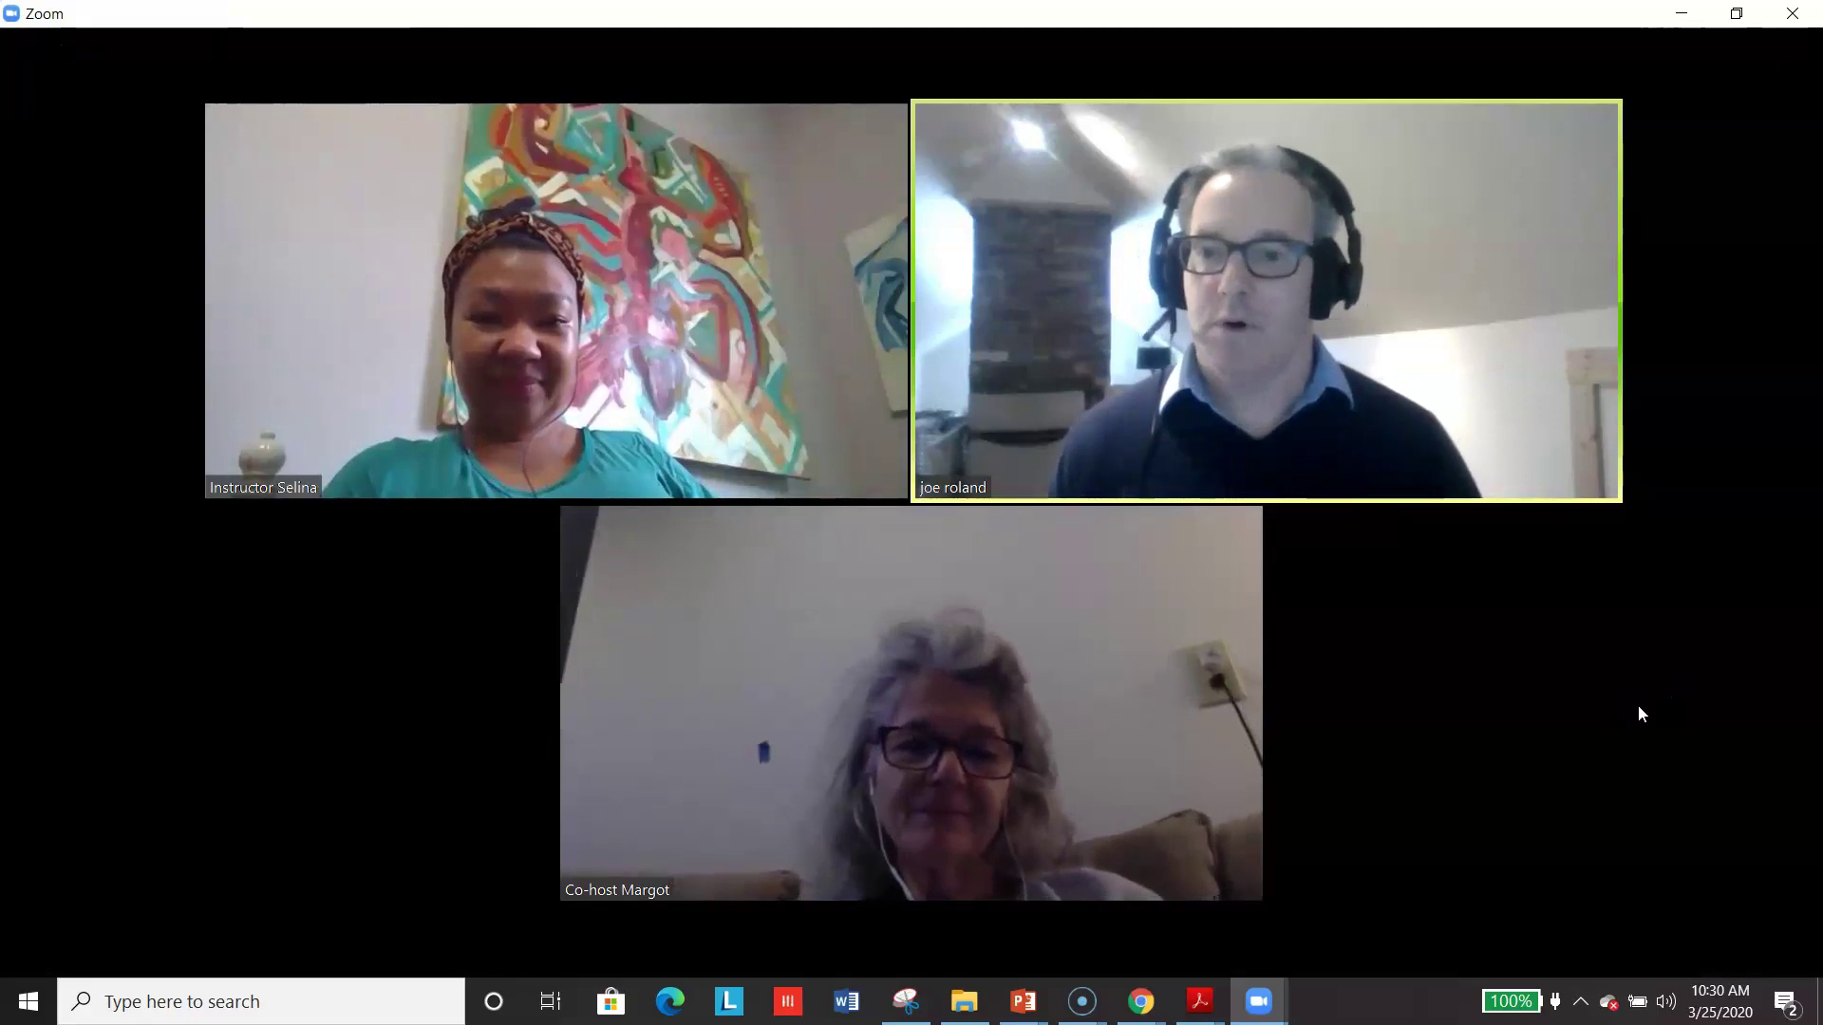
Step: Show the meeting toolbar and bring up the microphone and speaker options next to Mute
left_click(1567, 528)
left_click(1560, 479)
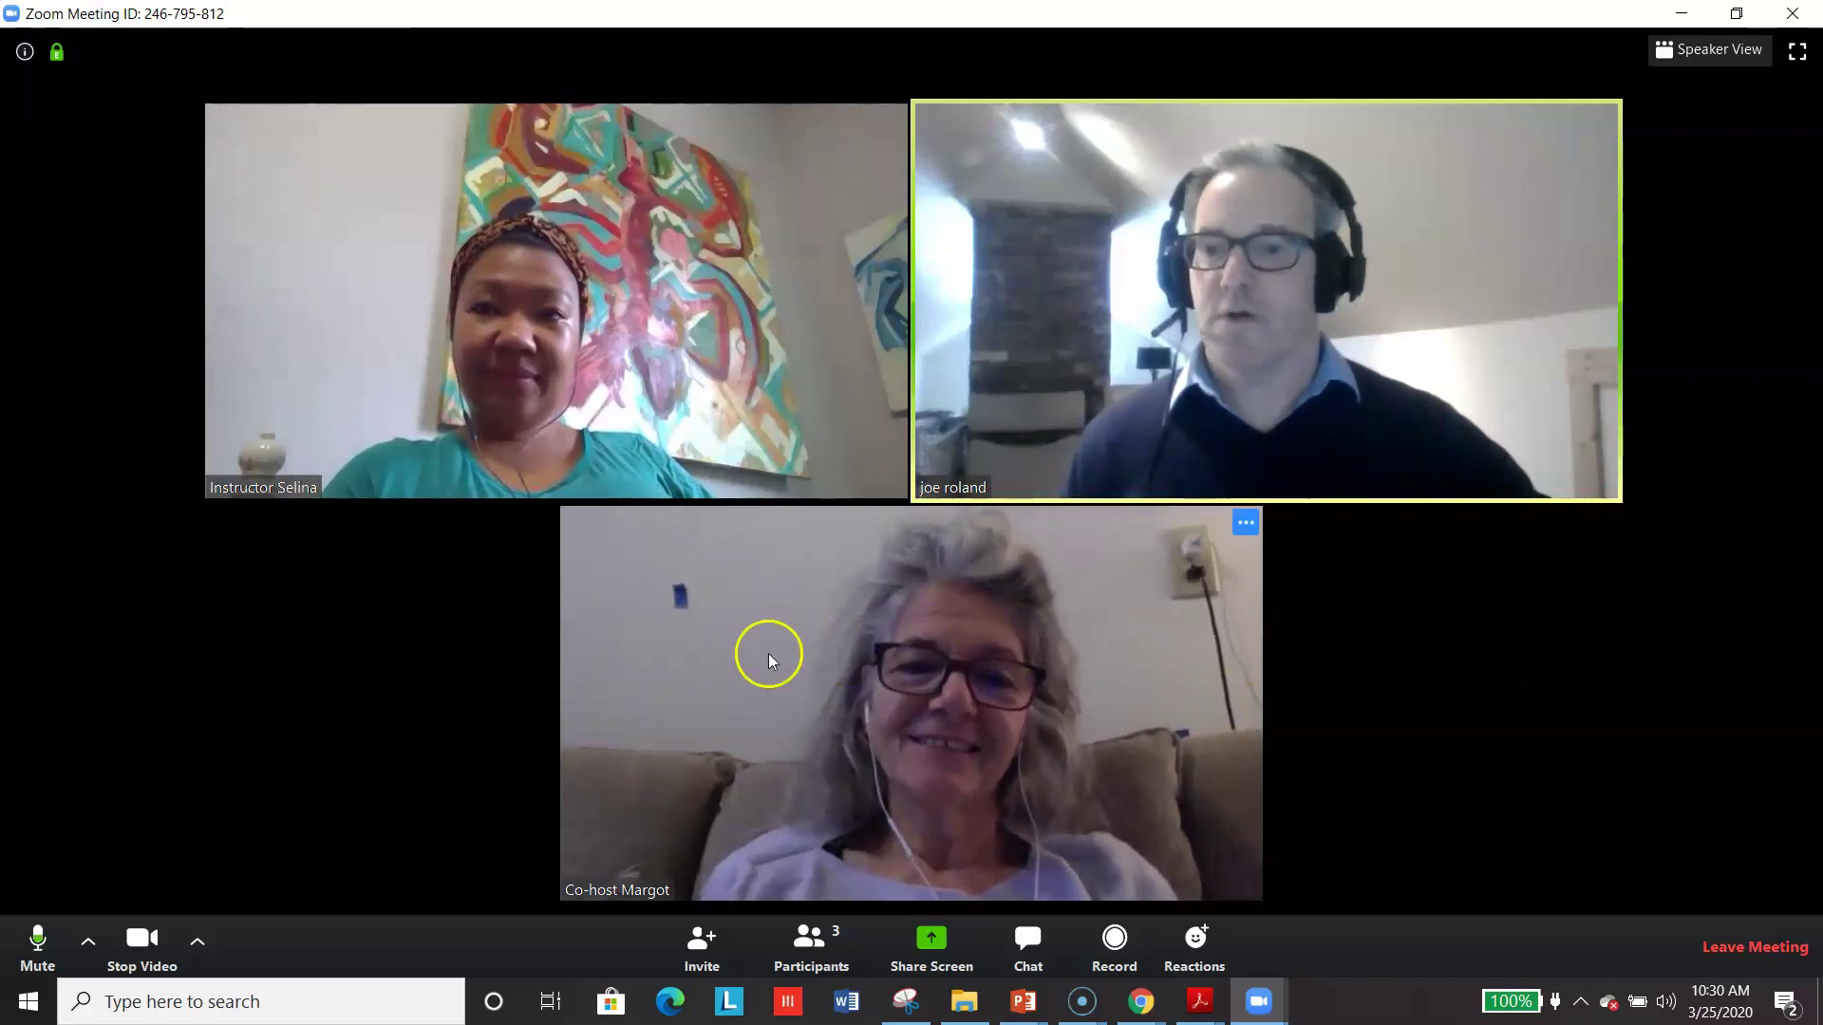
left_click(86, 945)
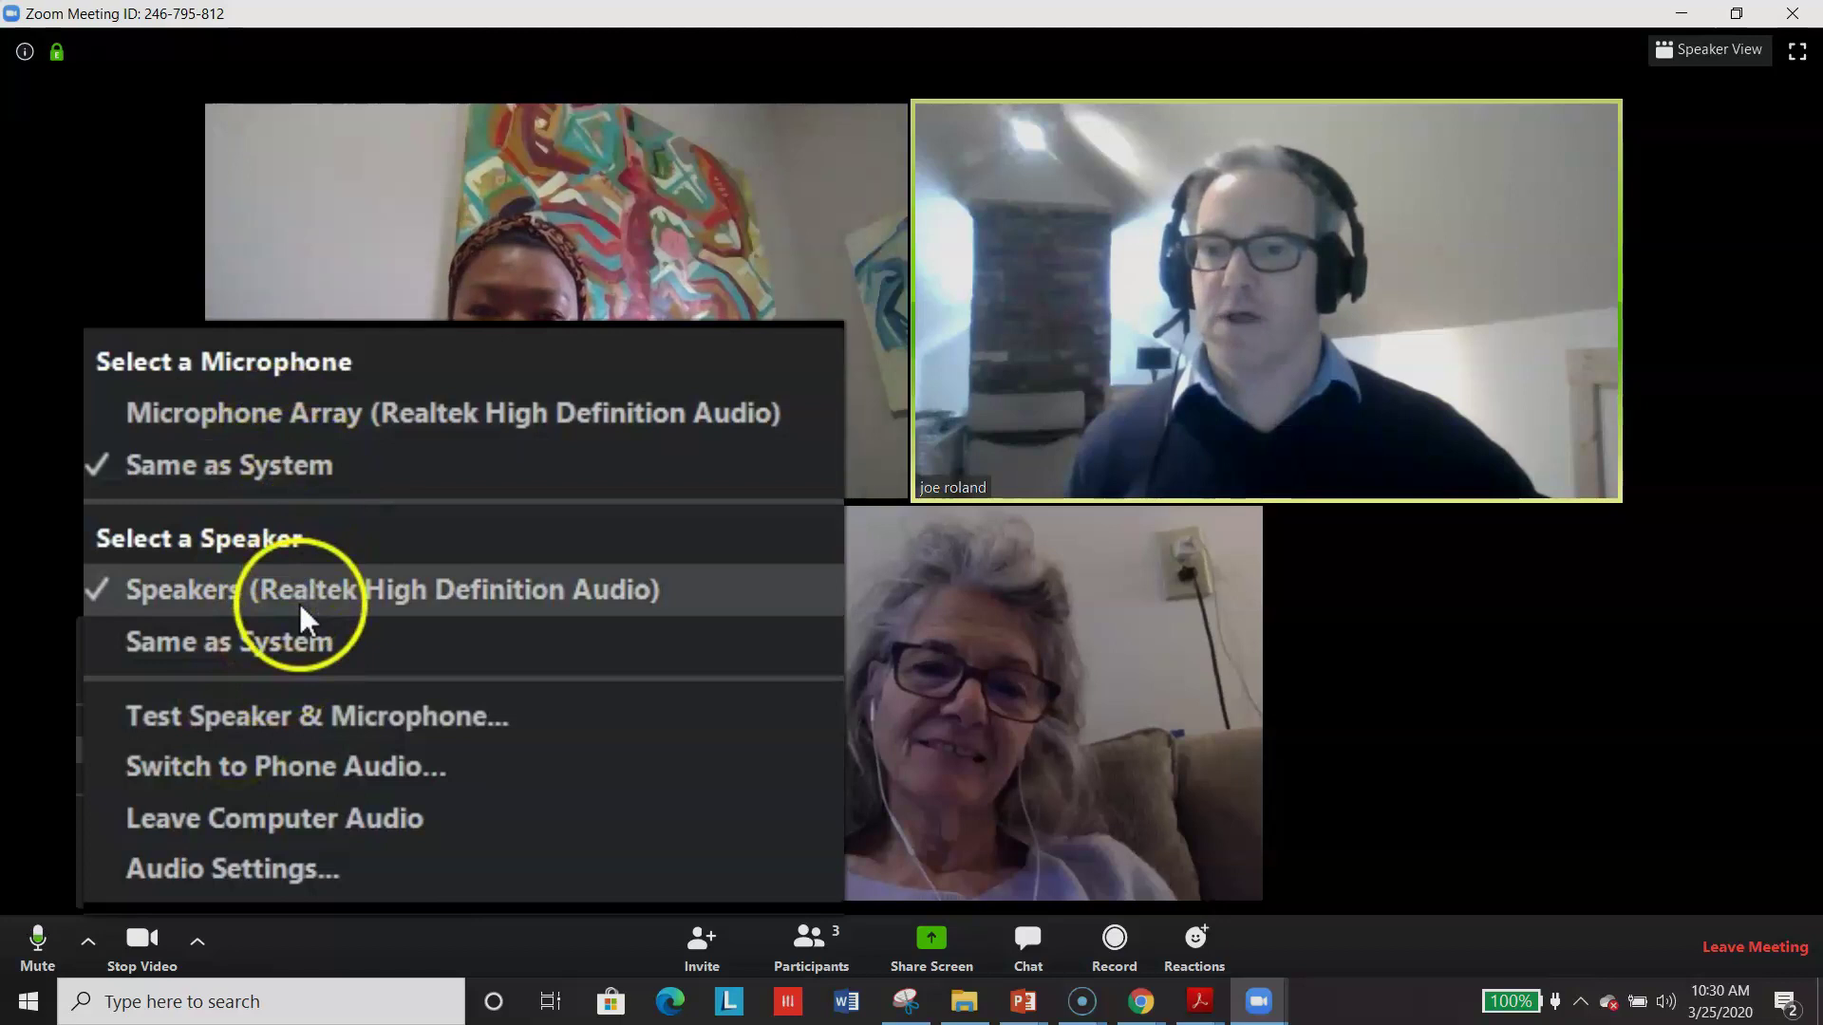
Step: Test speaker and microphone, confirming both the ringtone and the replay were heard, then finish
left_click(305, 726)
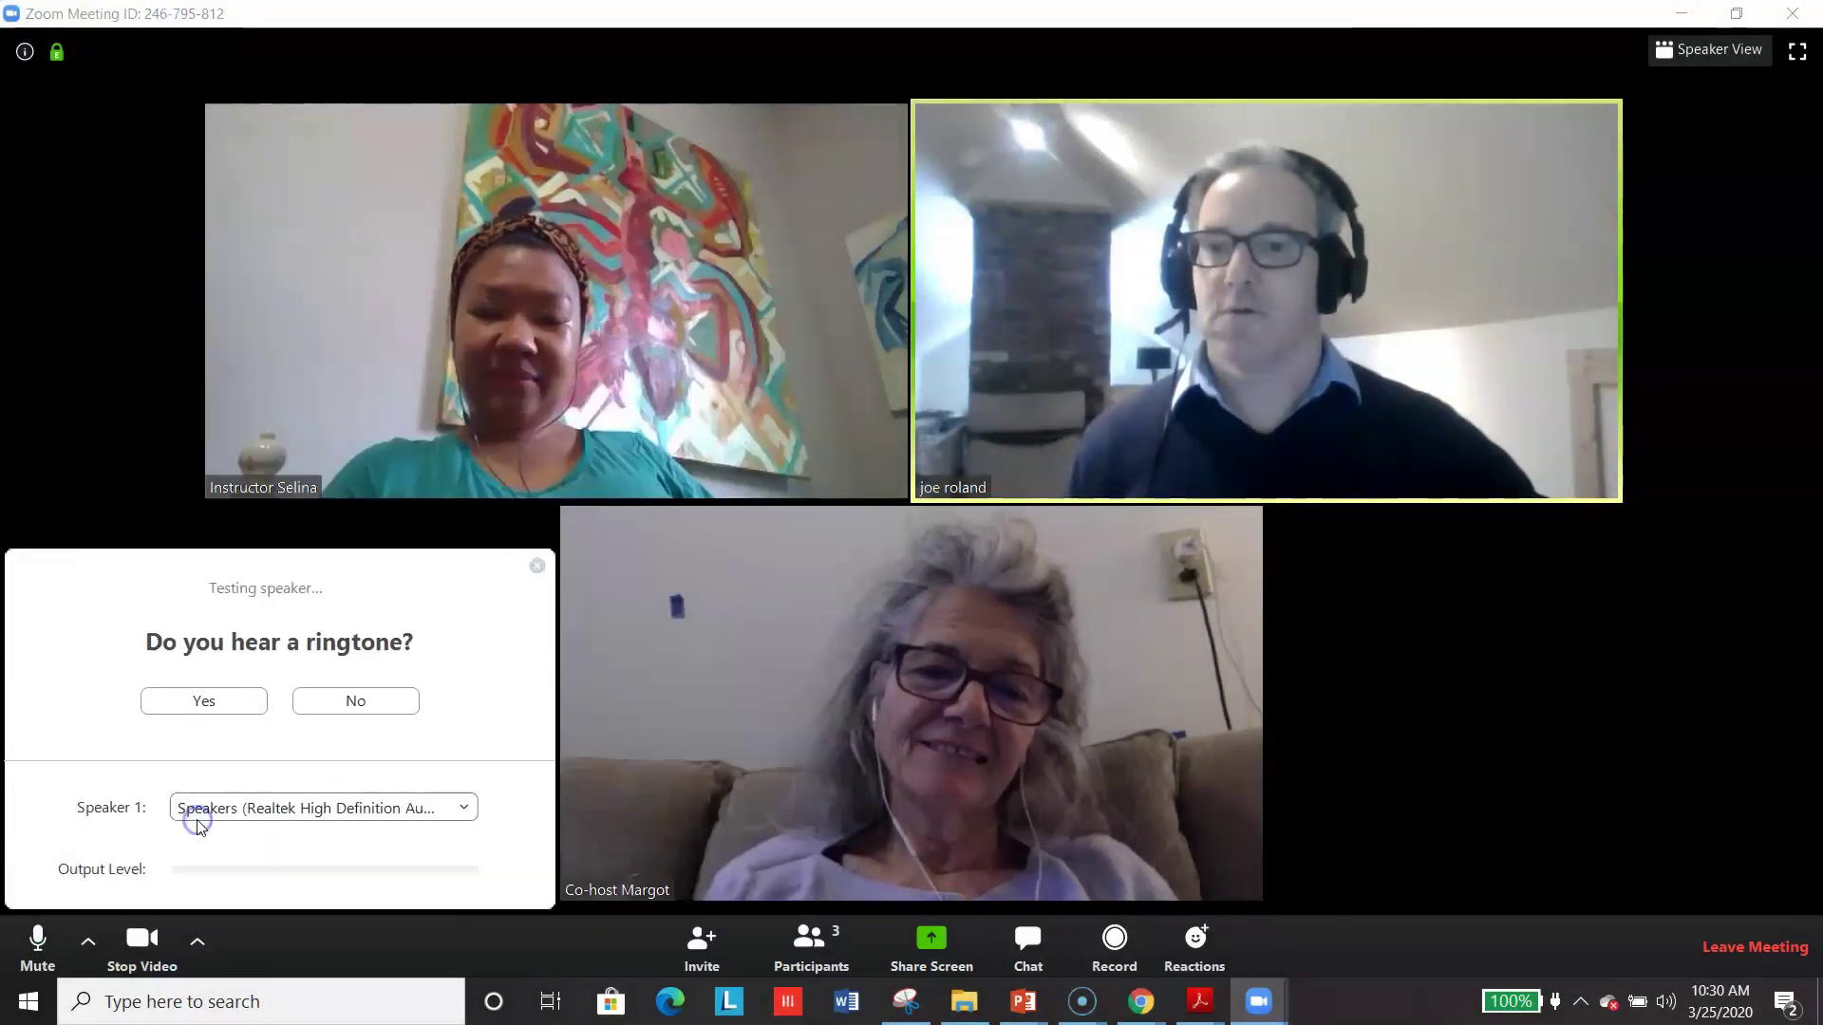
left_click(202, 705)
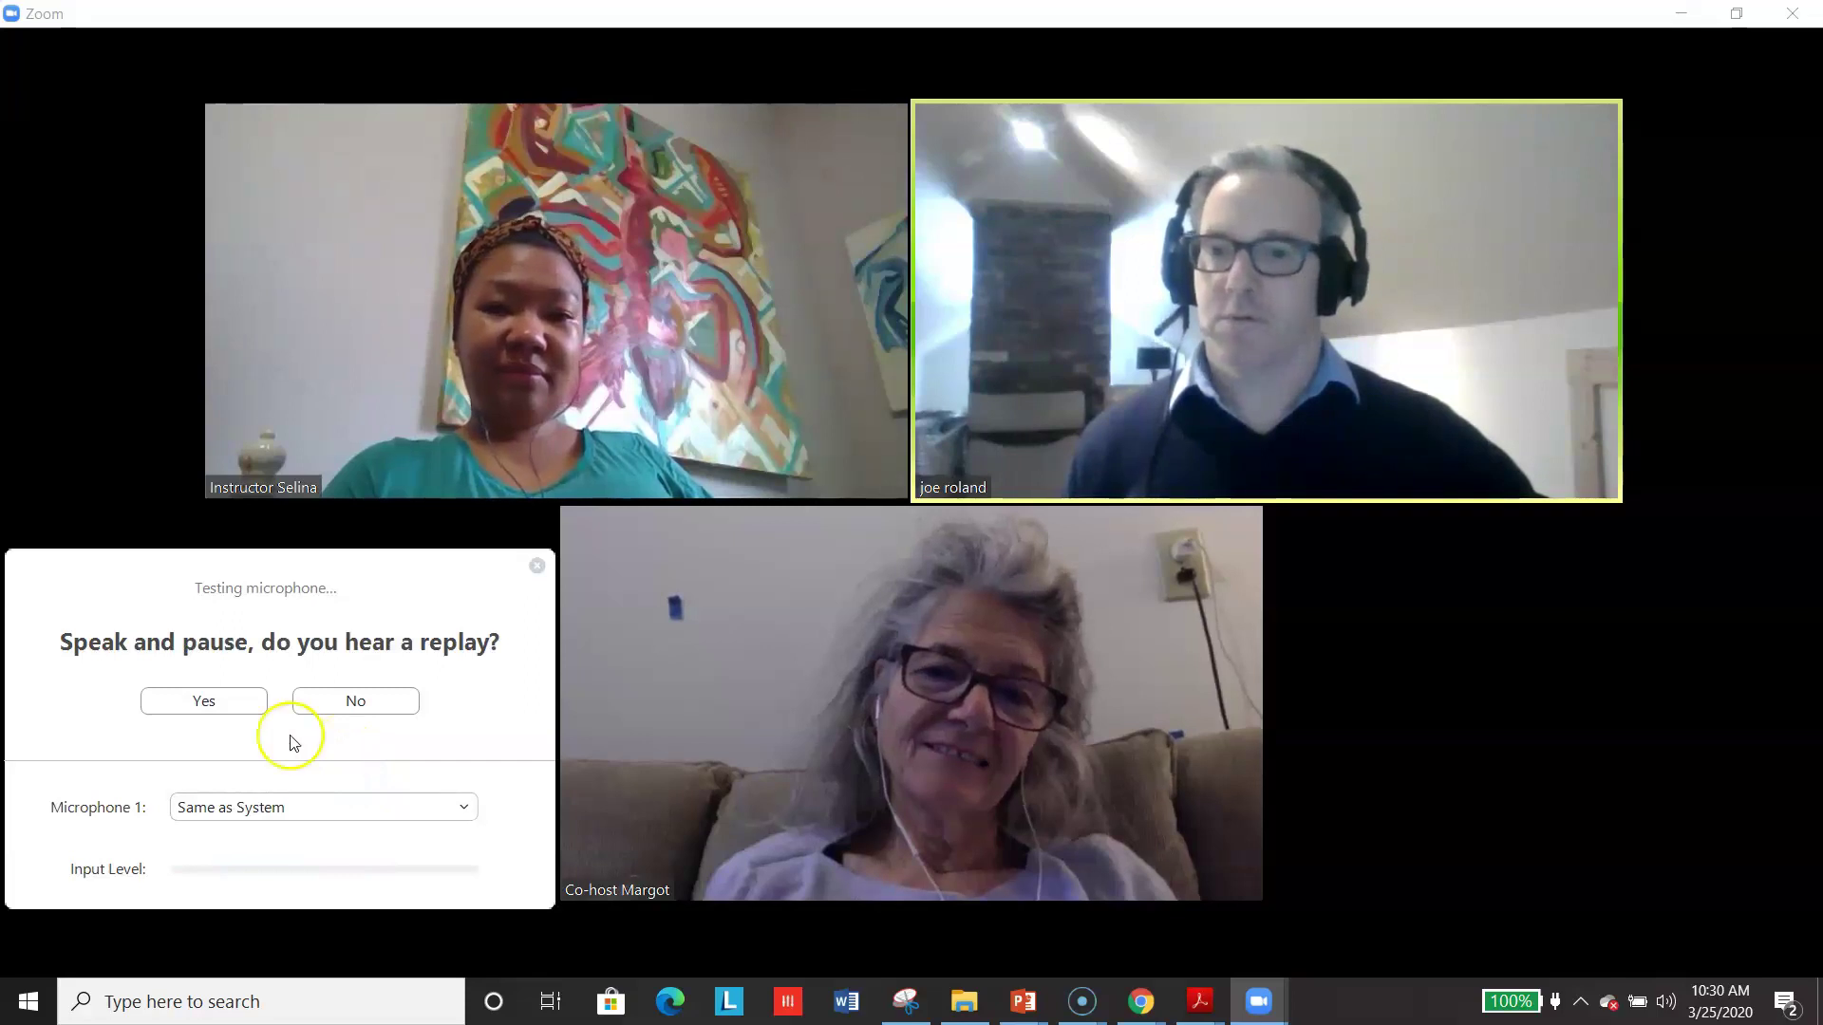
left_click(214, 710)
left_click(295, 813)
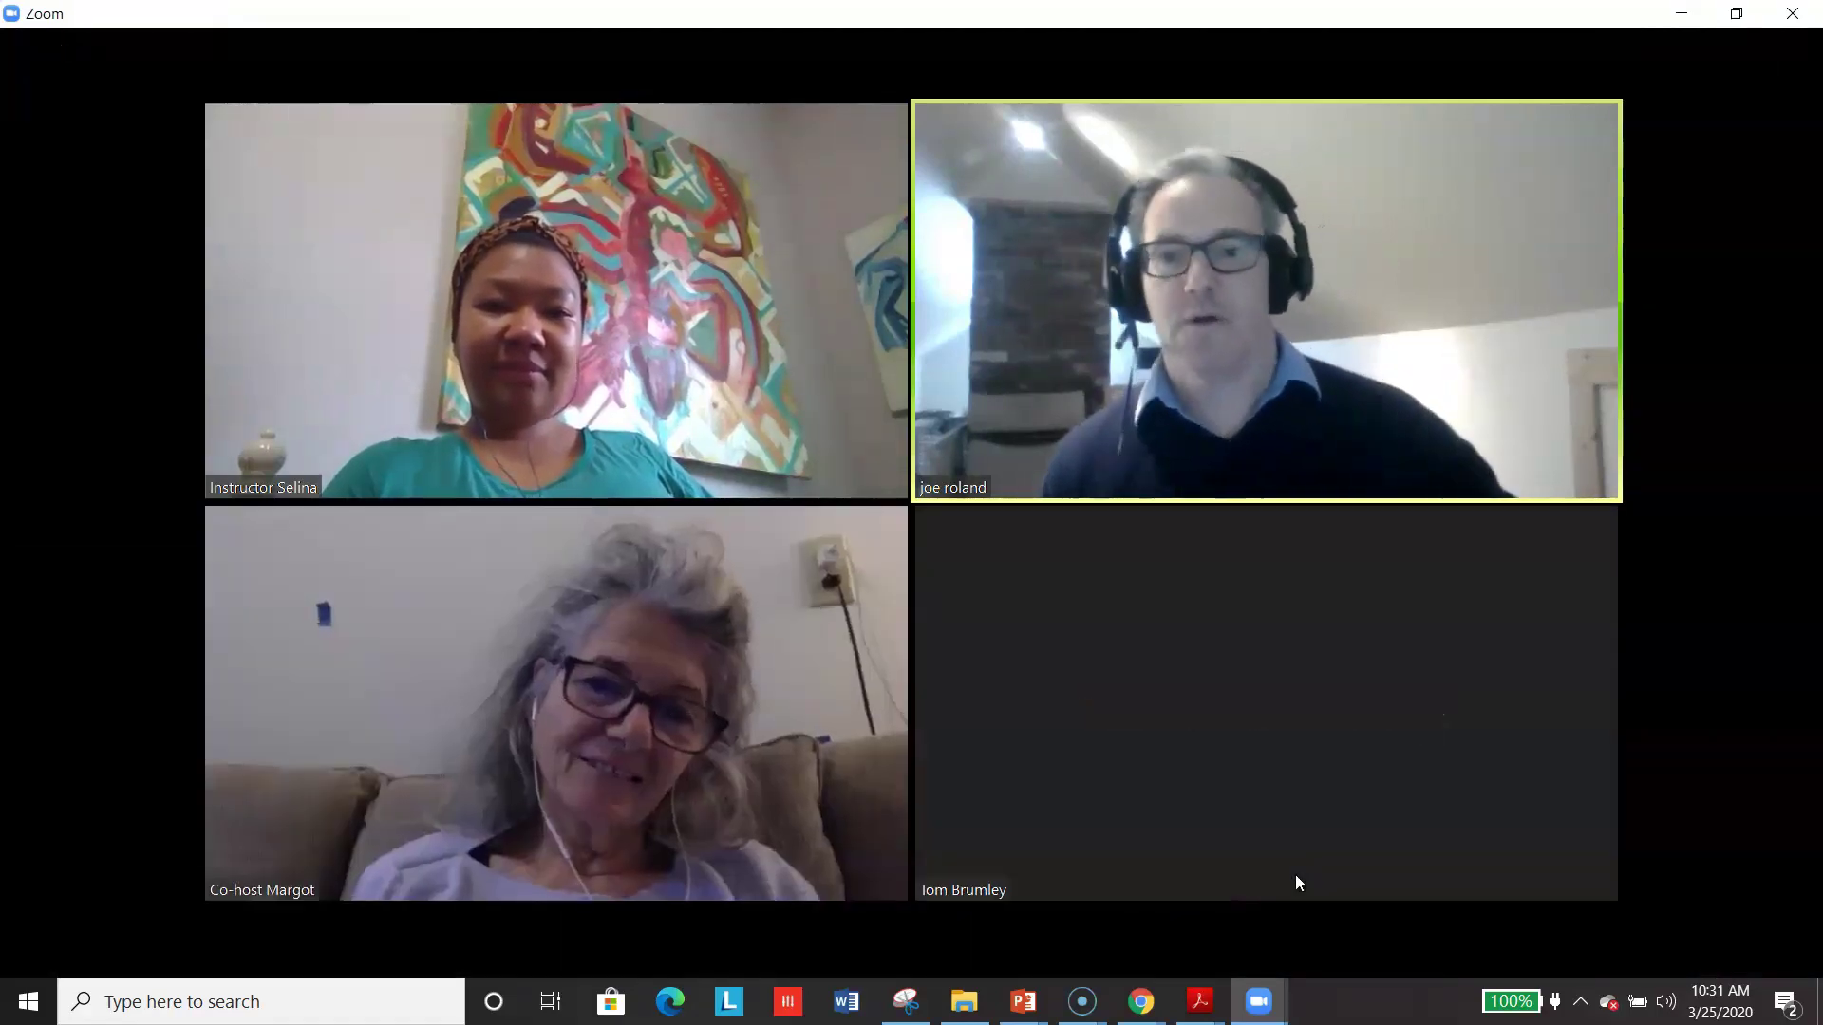
Step: Bring back the meeting controls while viewing the shared ASBESTOS AWARENESS slide
left_click(1234, 889)
left_click(1546, 760)
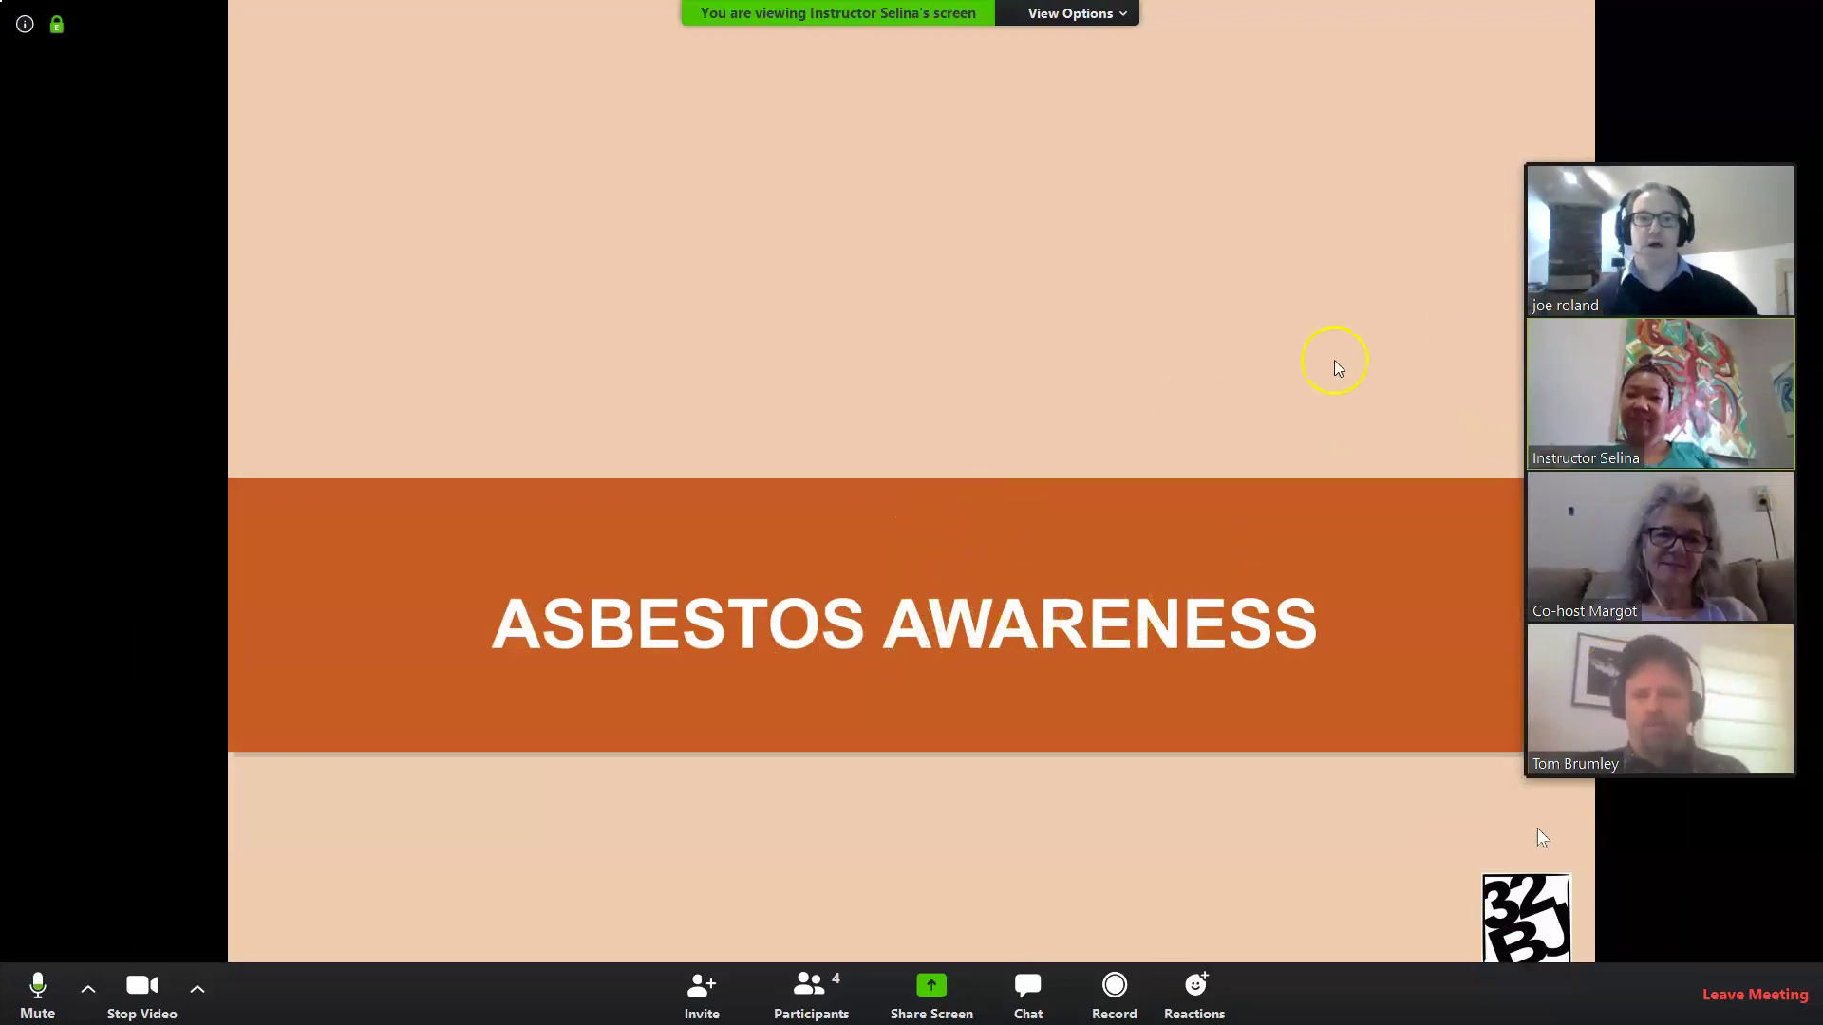
mouse_move(1699, 243)
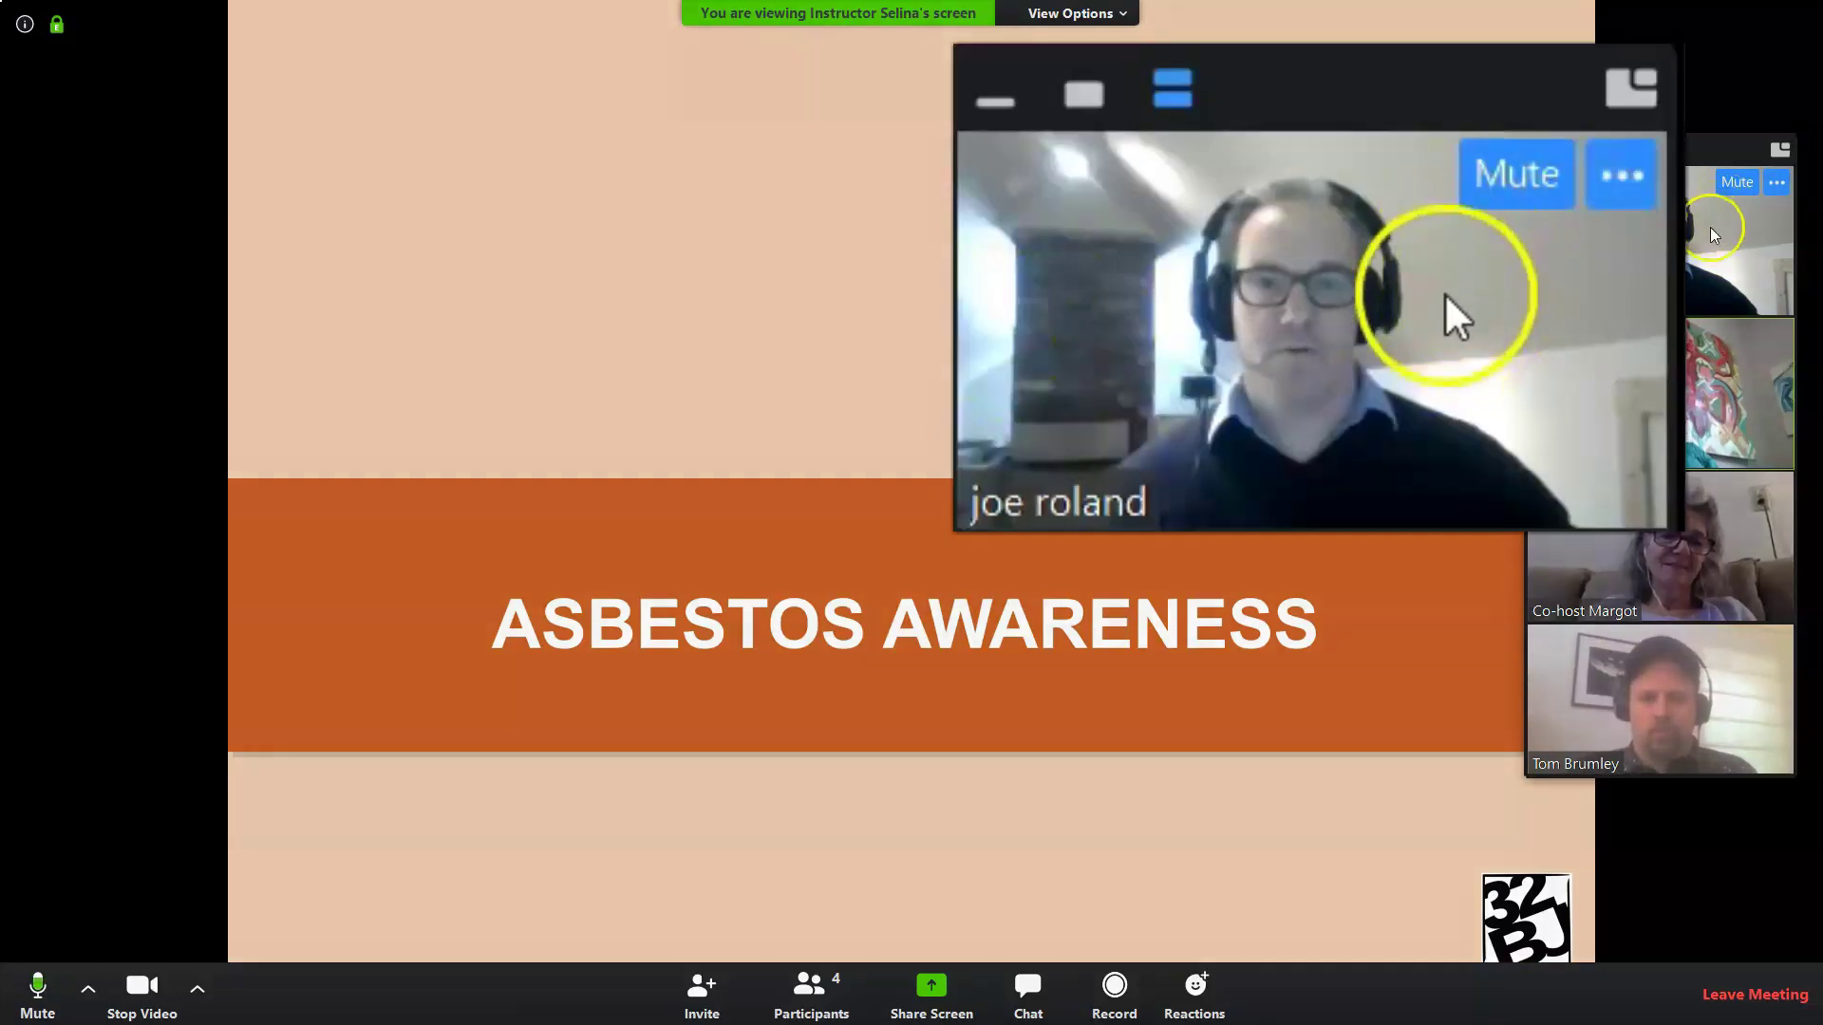
left_click(1525, 172)
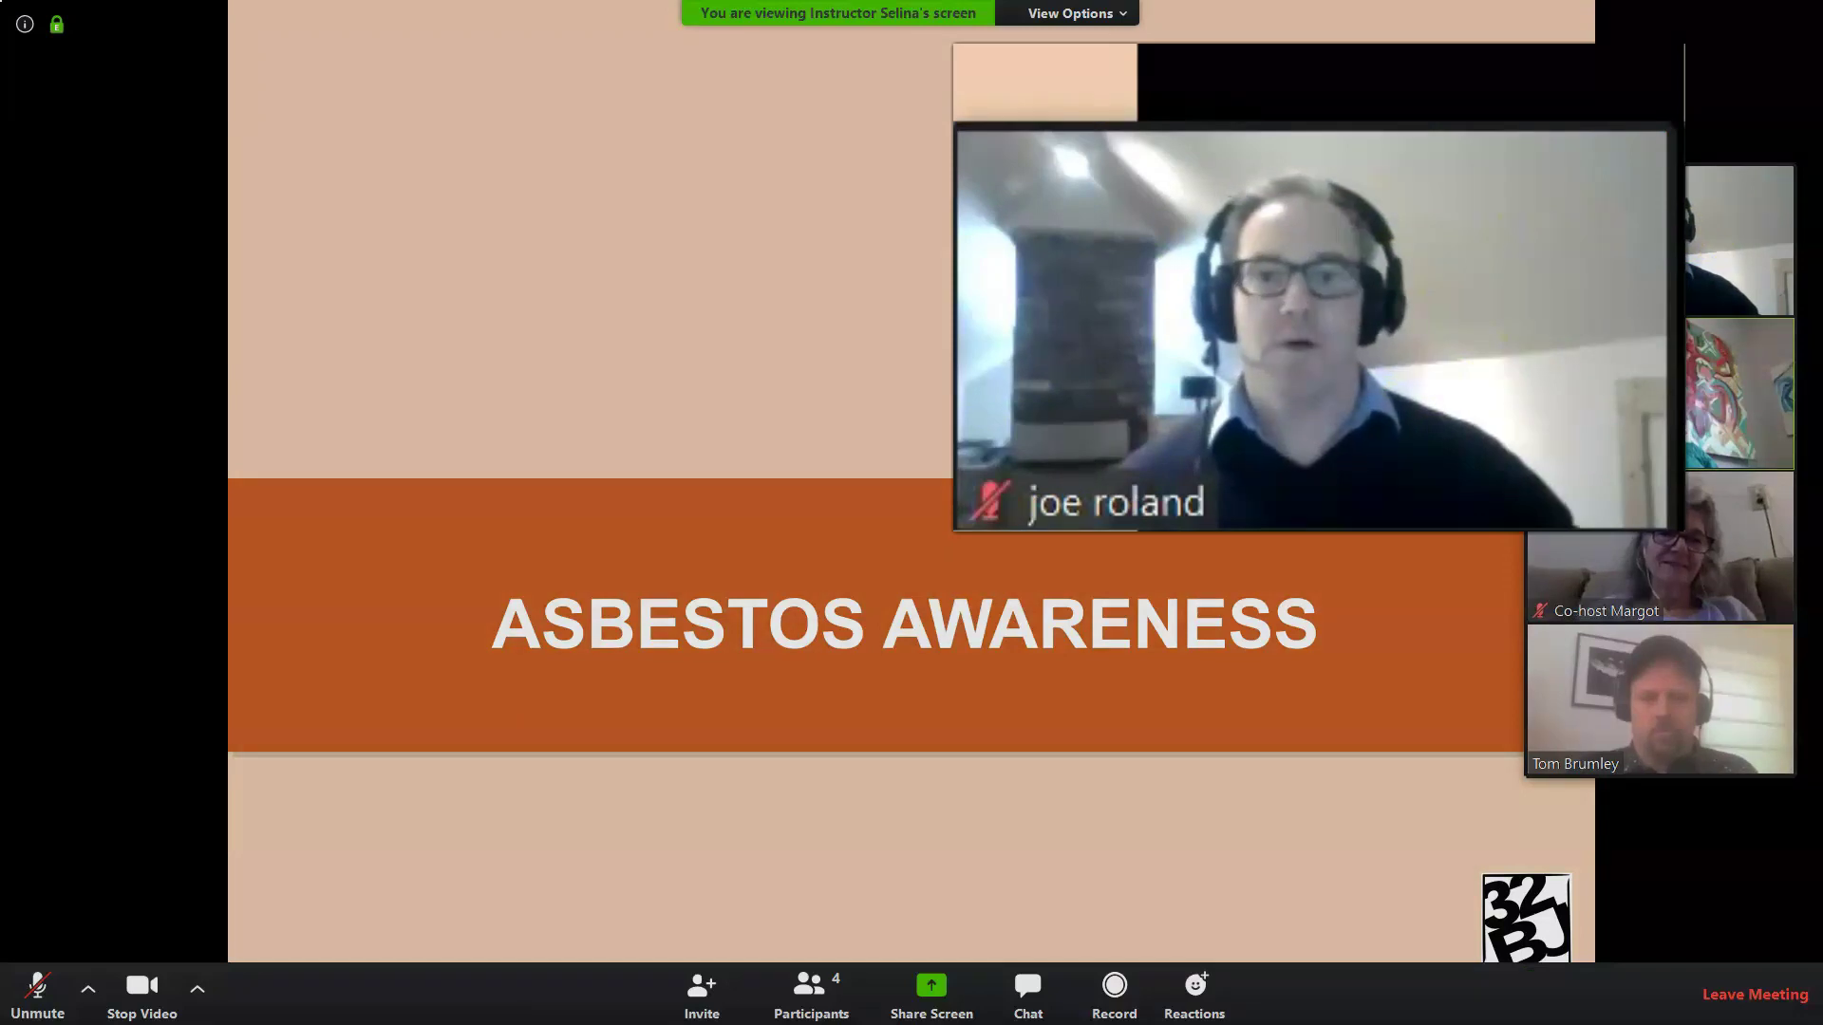
mouse_move(1716, 193)
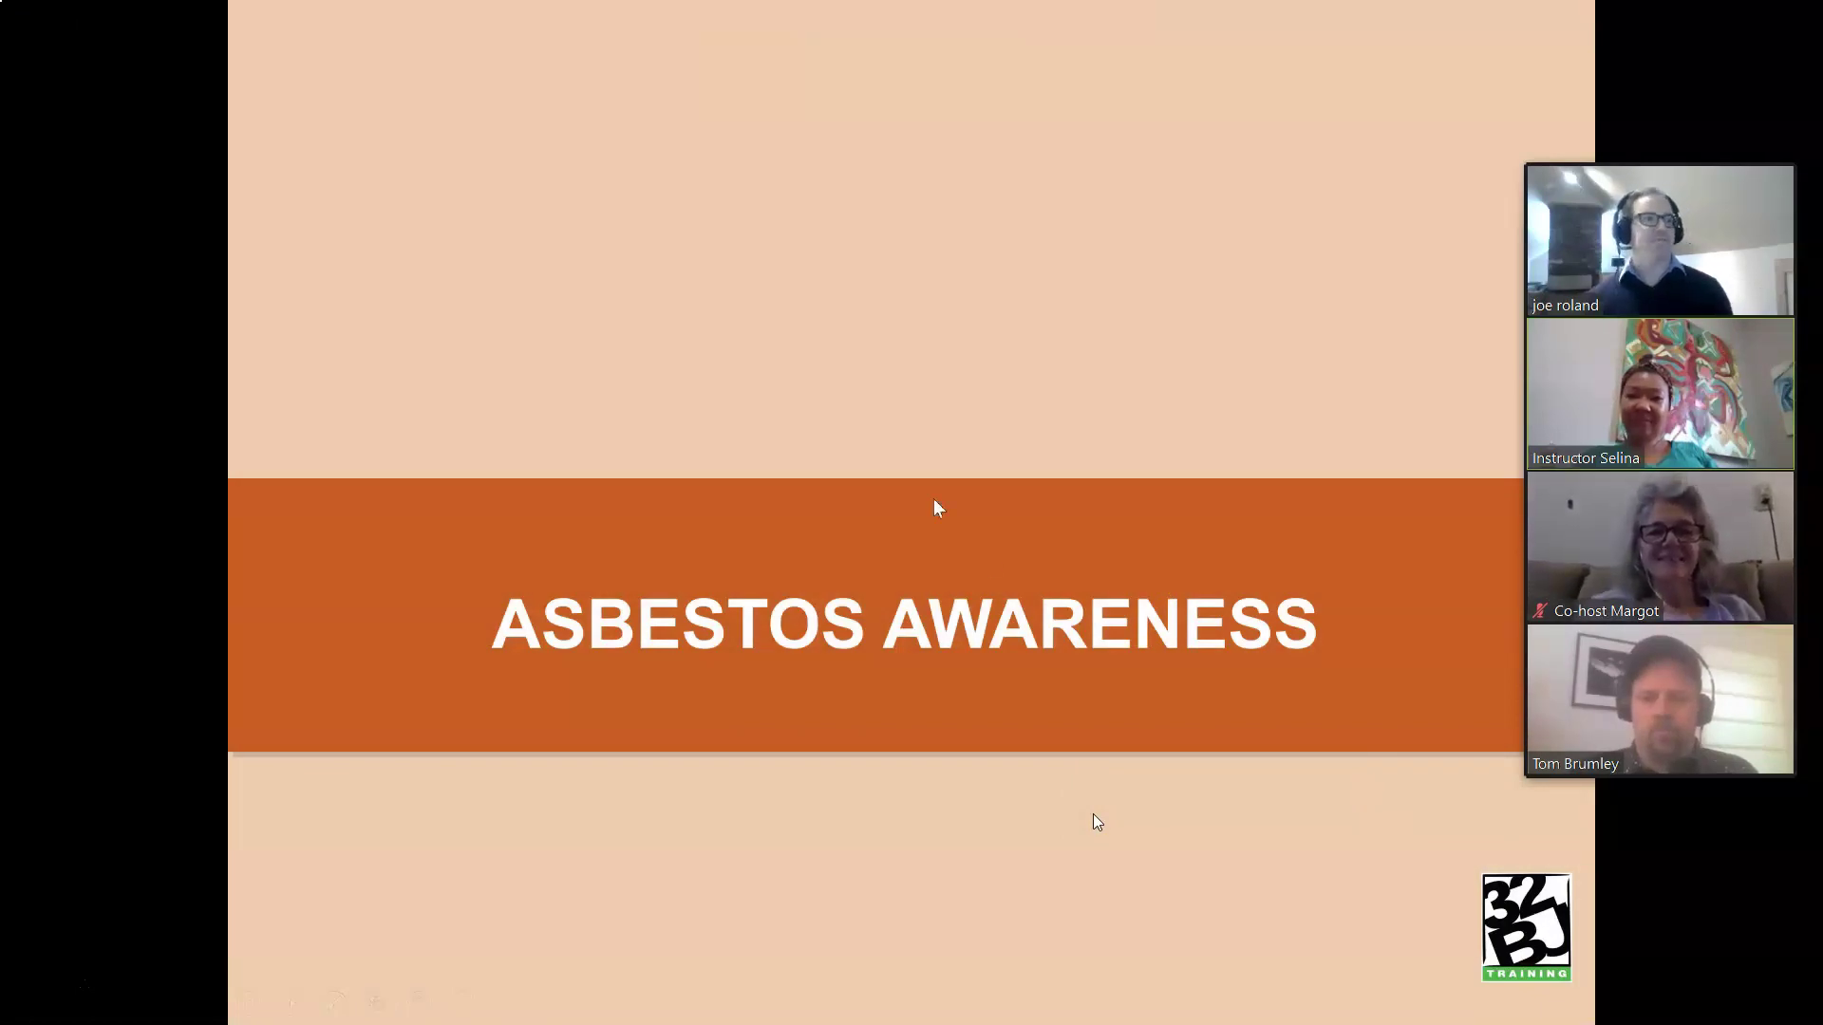
mouse_move(1016, 981)
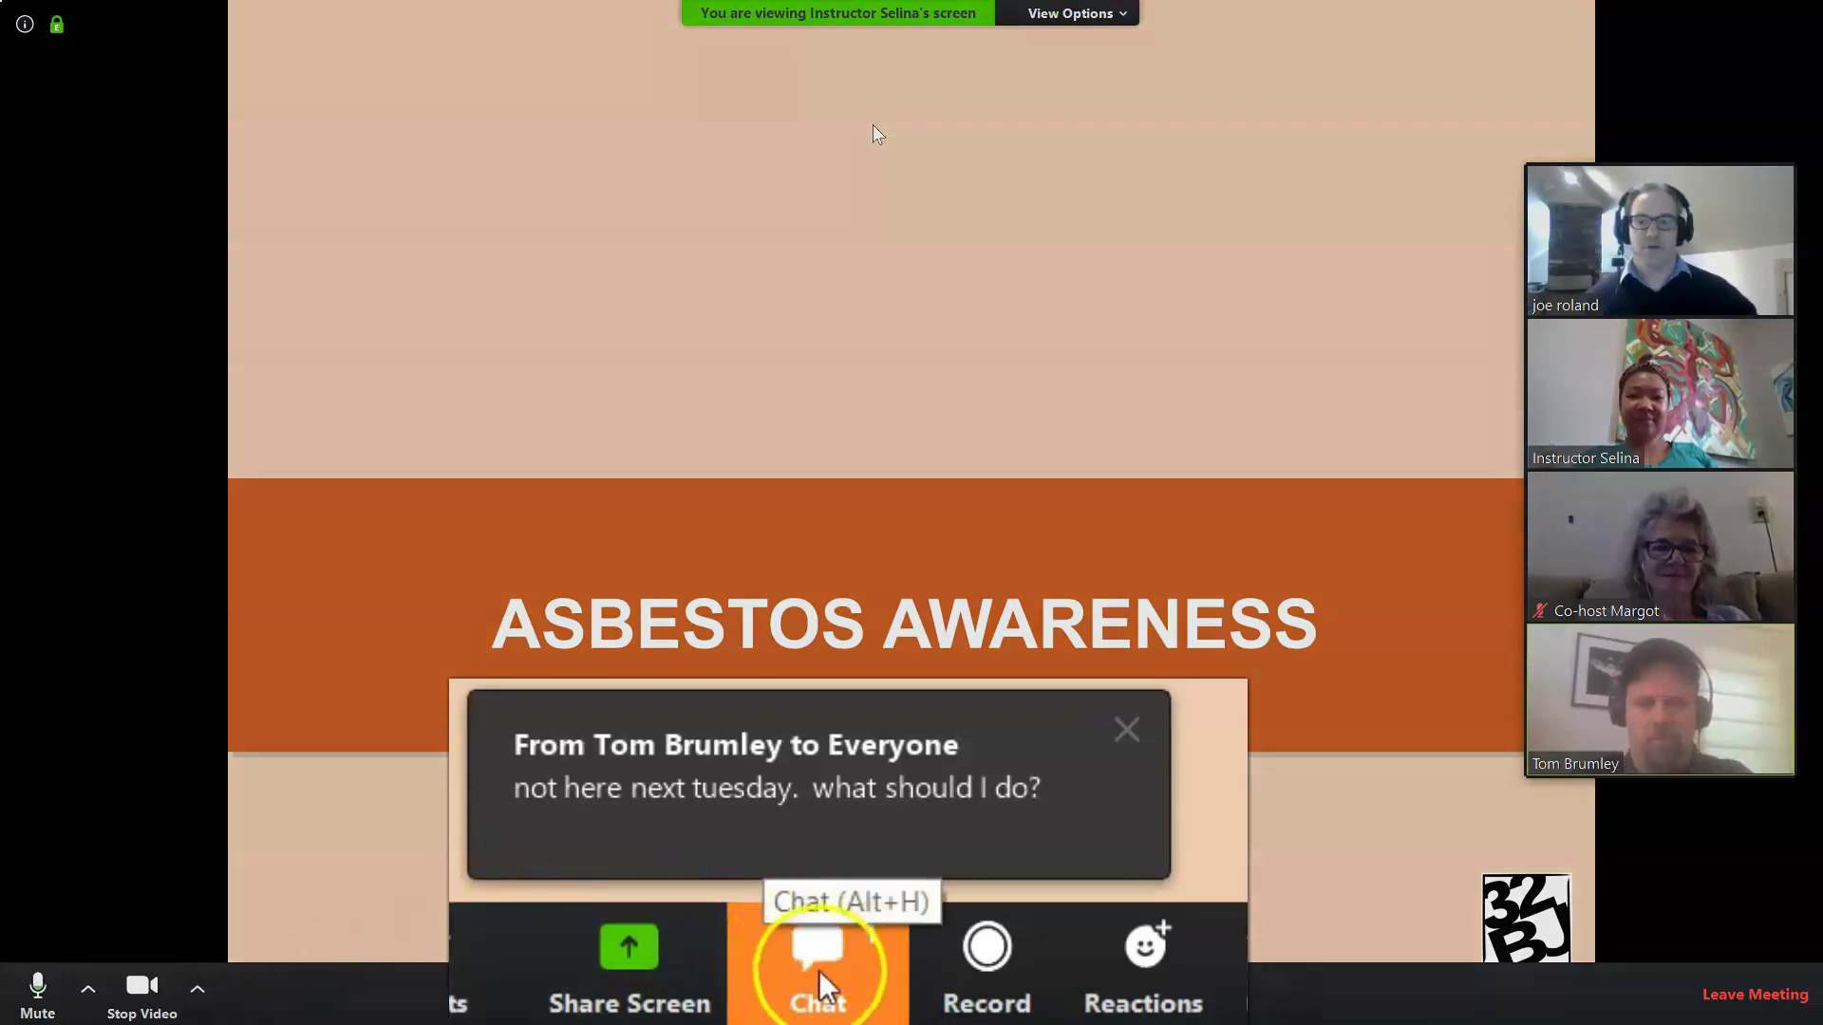
Step: Open and reposition the Group Chat window, then show the 'To: Everyone' recipient list
left_click(1029, 997)
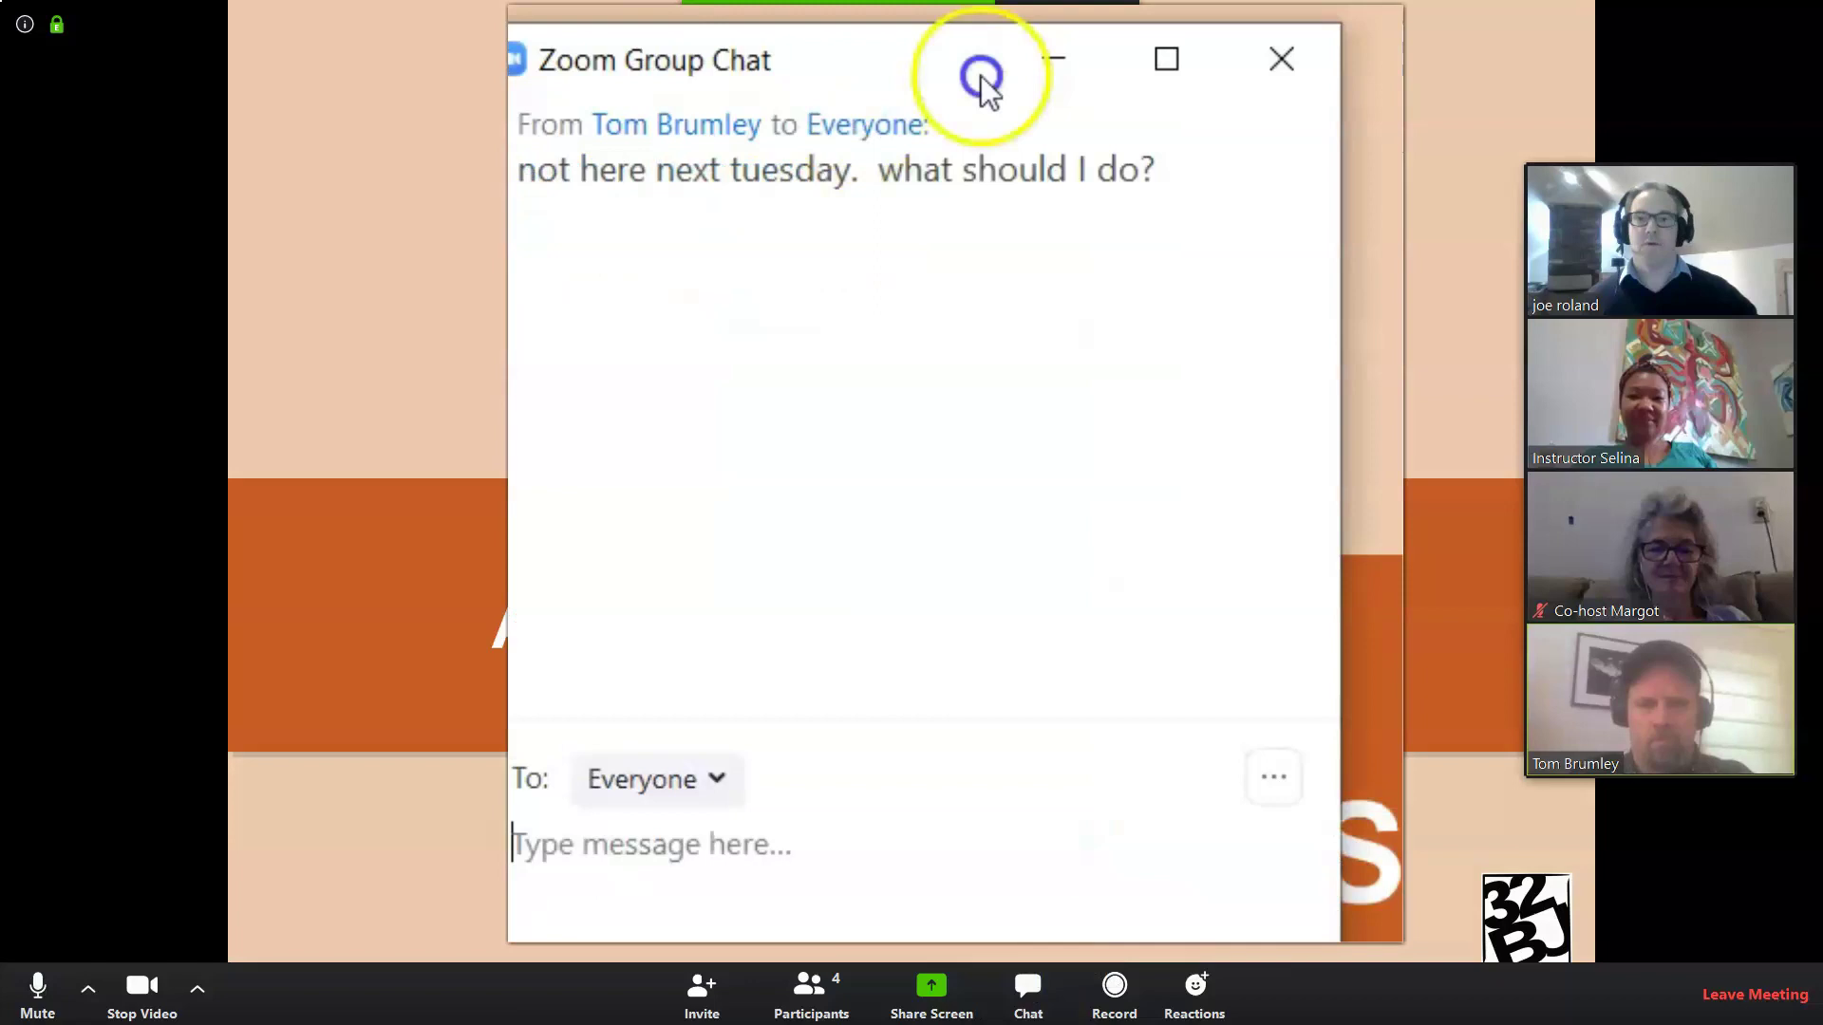
left_click_drag(982, 76, 1033, 55)
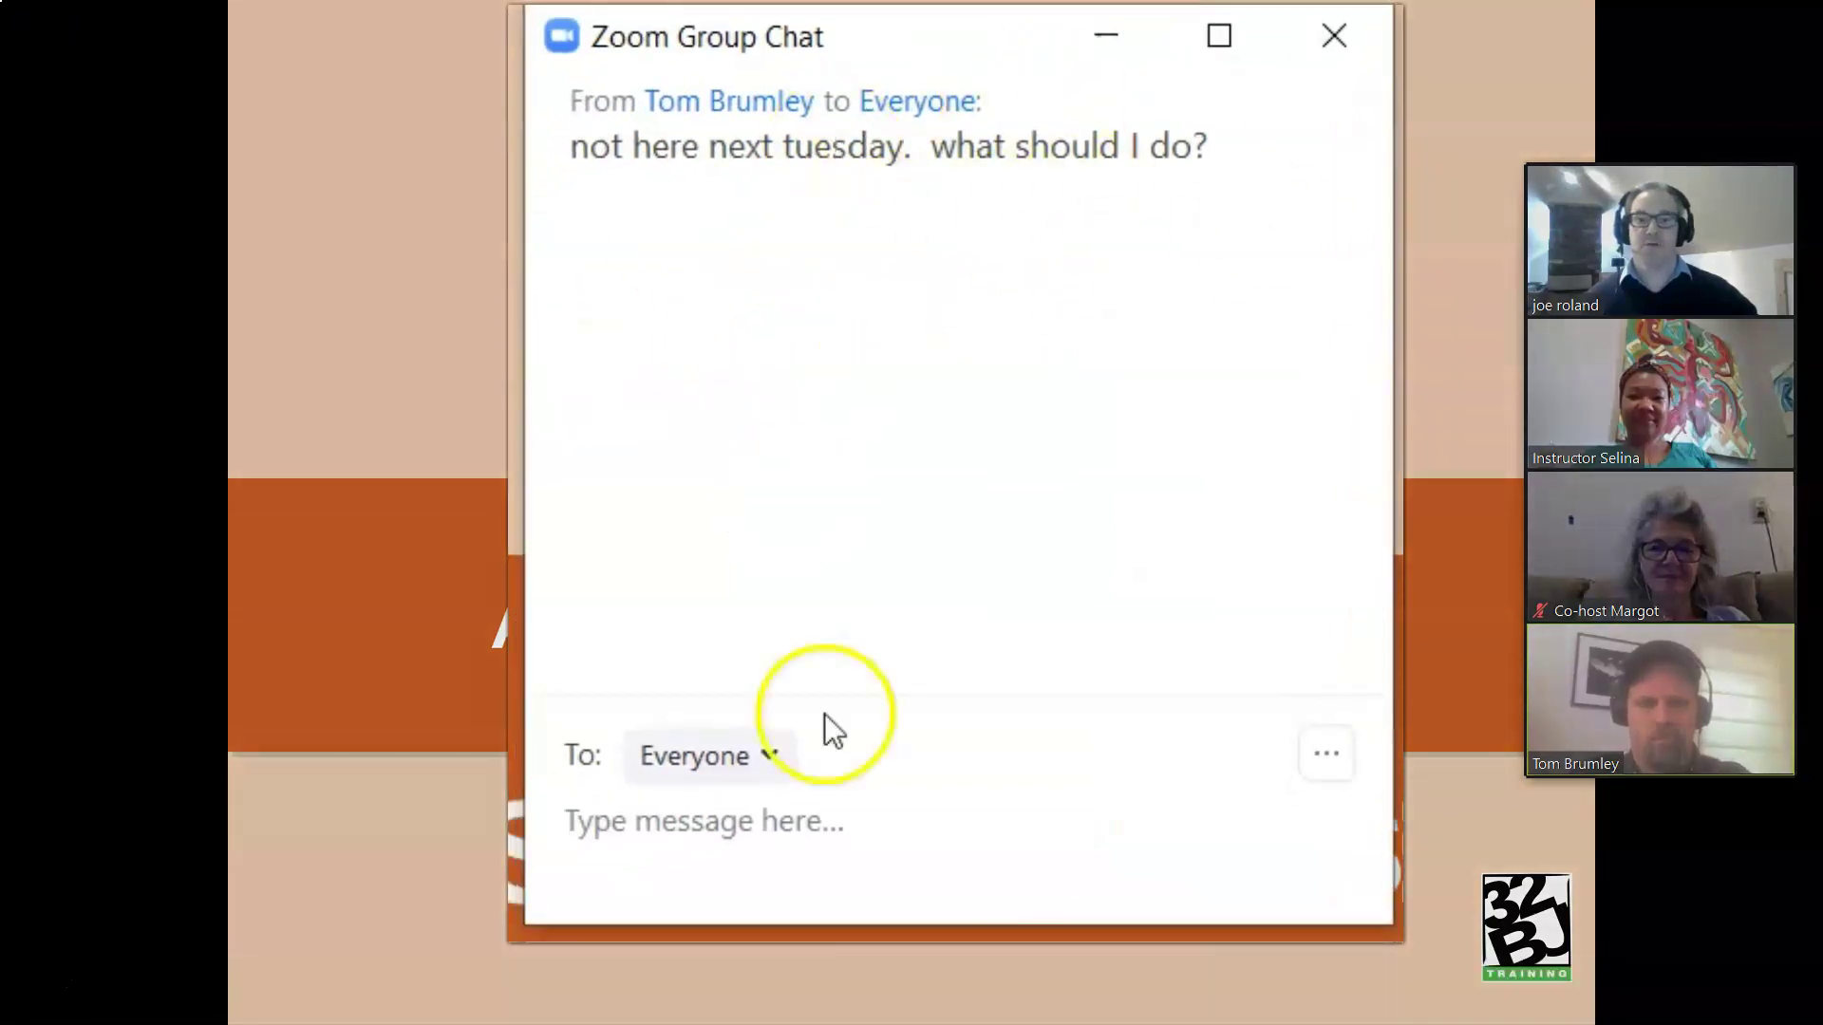
mouse_move(985, 989)
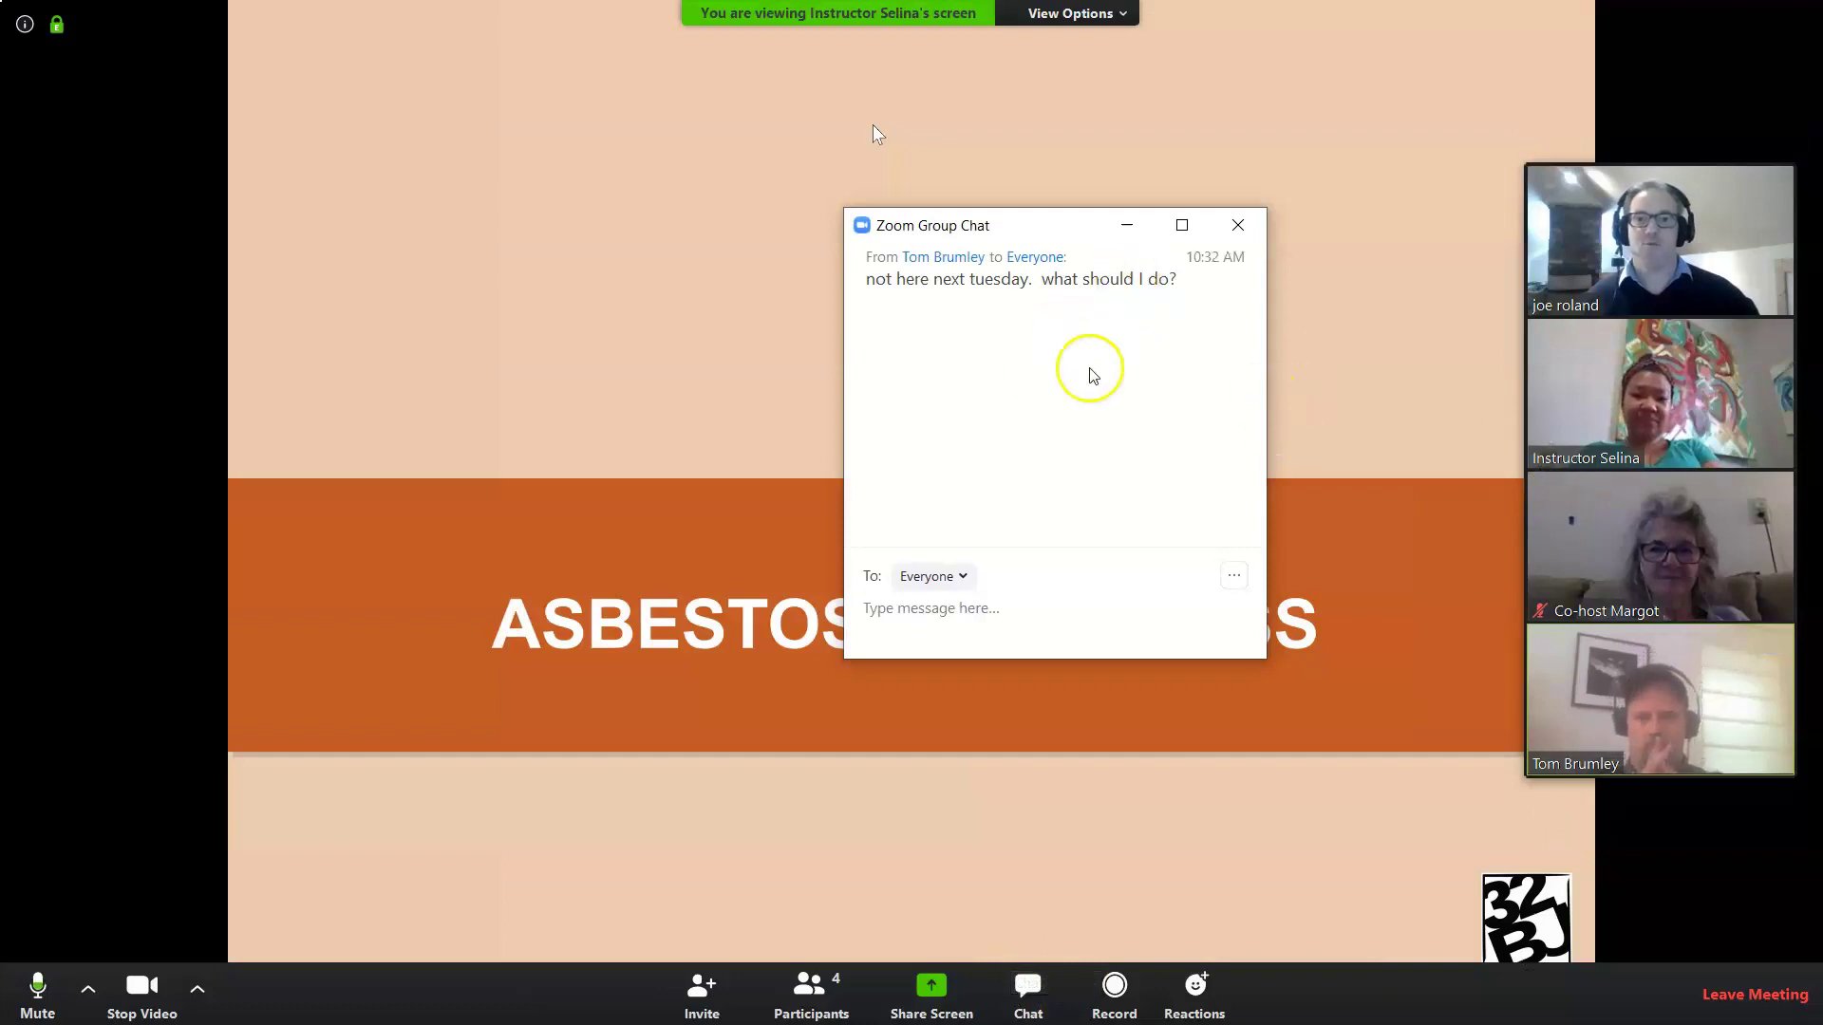
left_click_drag(1089, 225, 1180, 264)
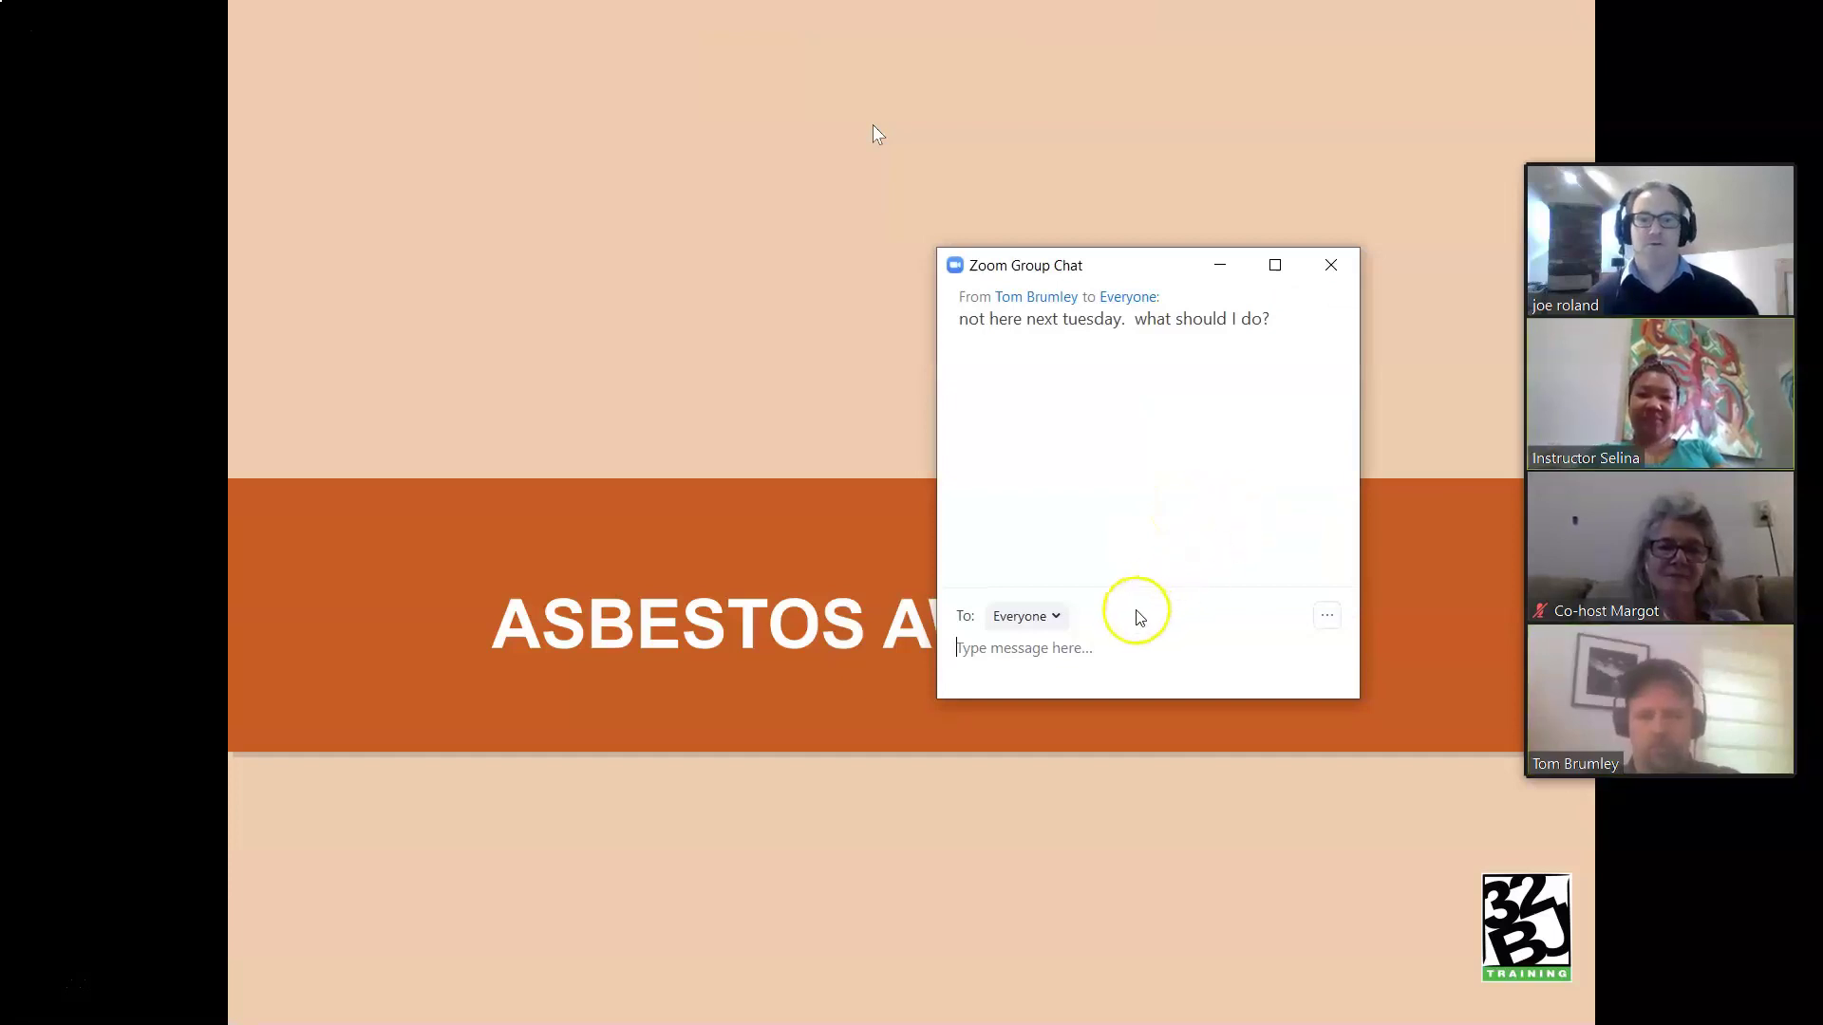
left_click(1060, 626)
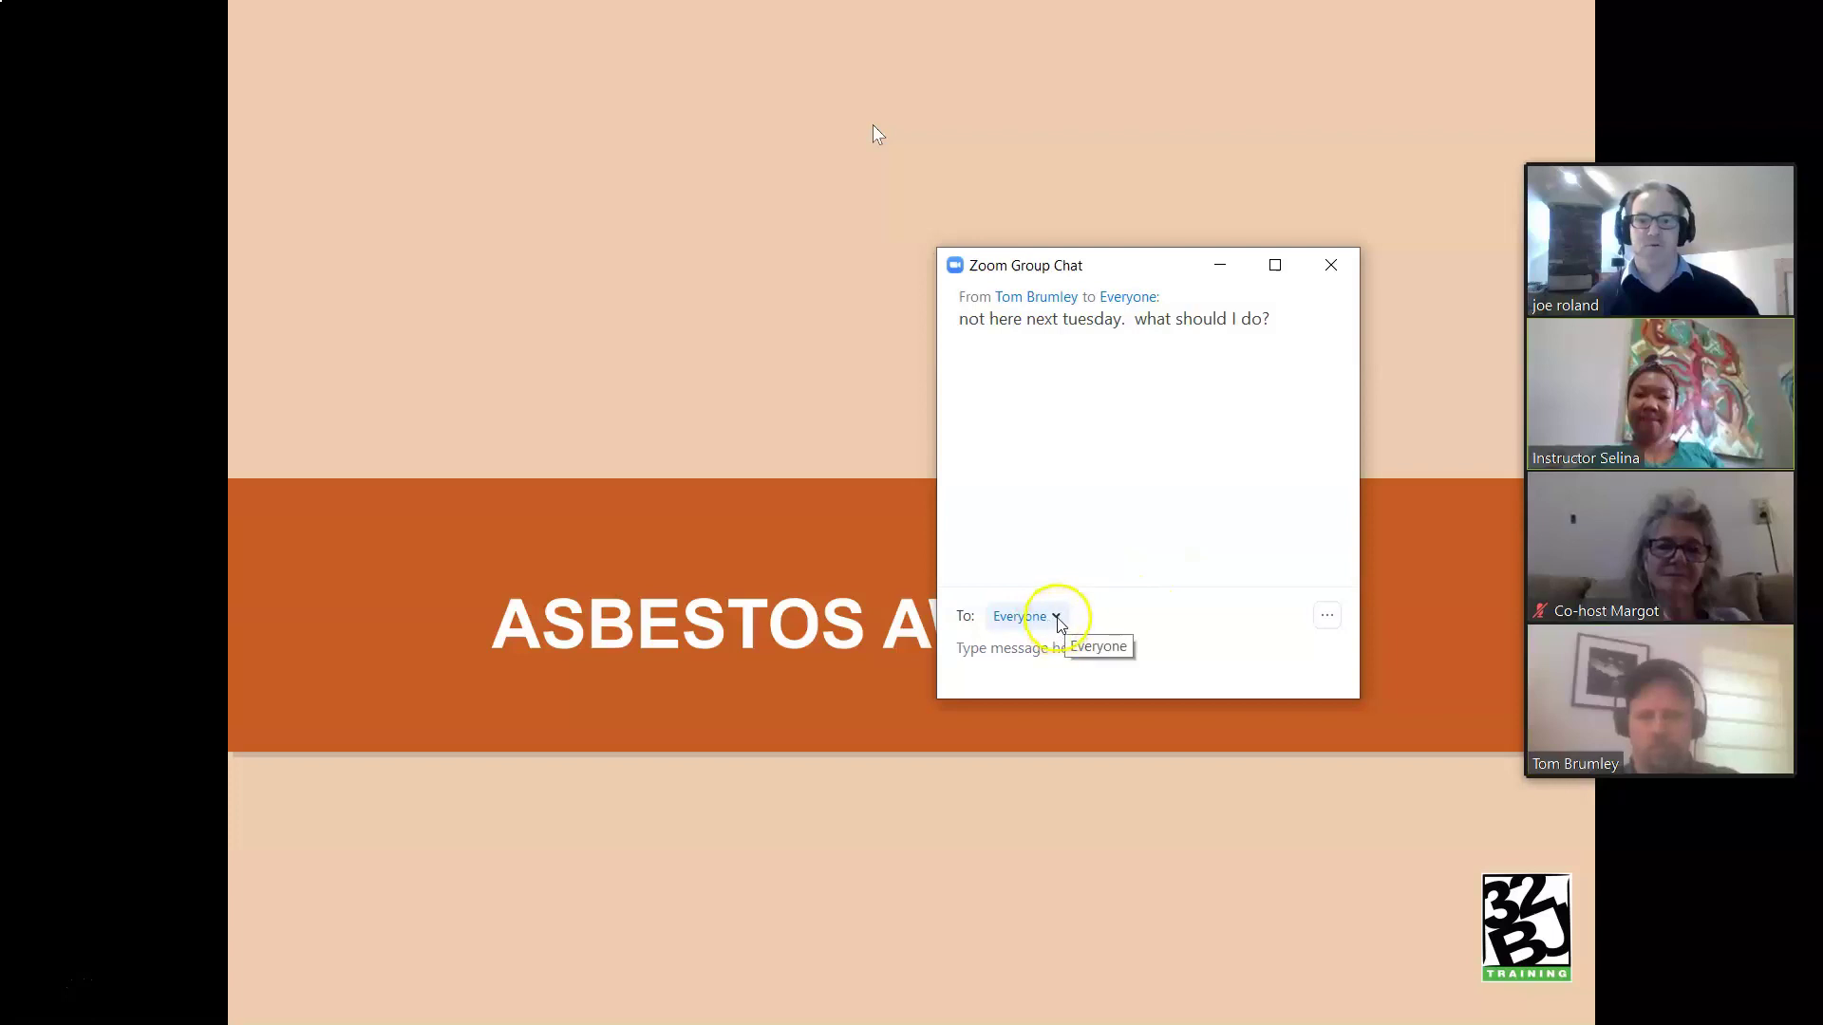
left_click(1332, 266)
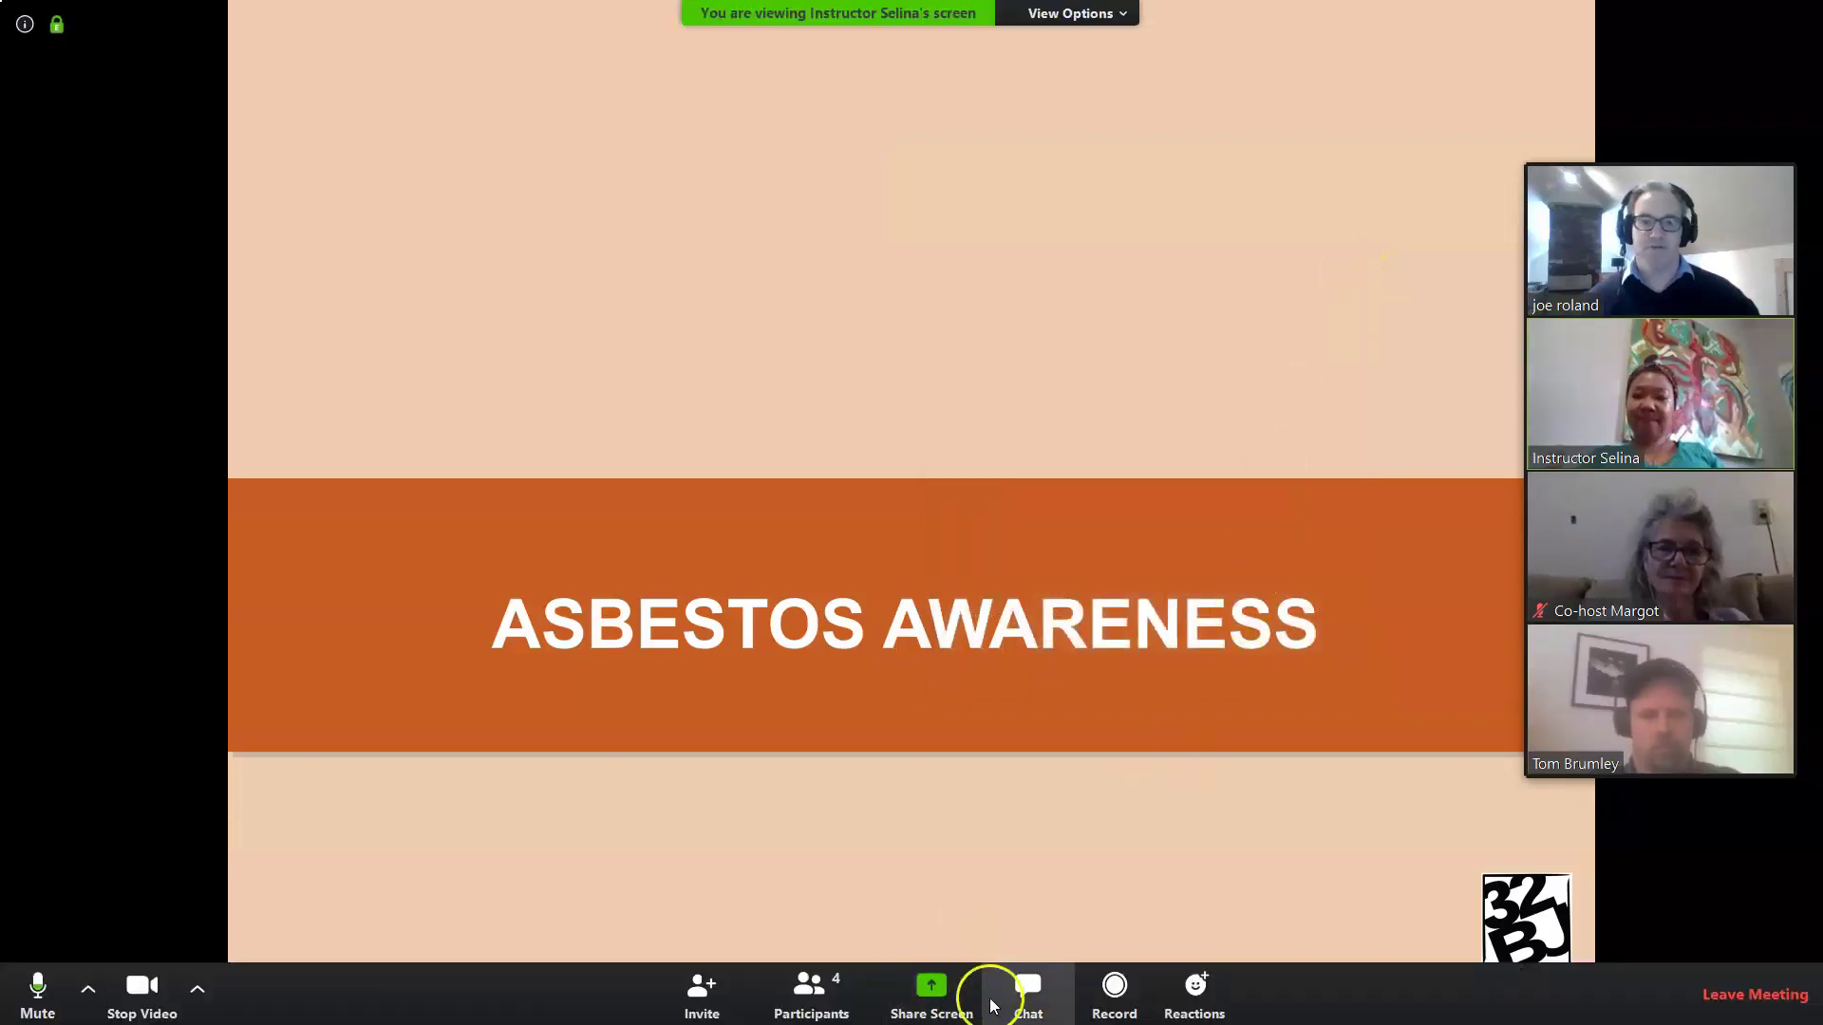
left_click(1024, 997)
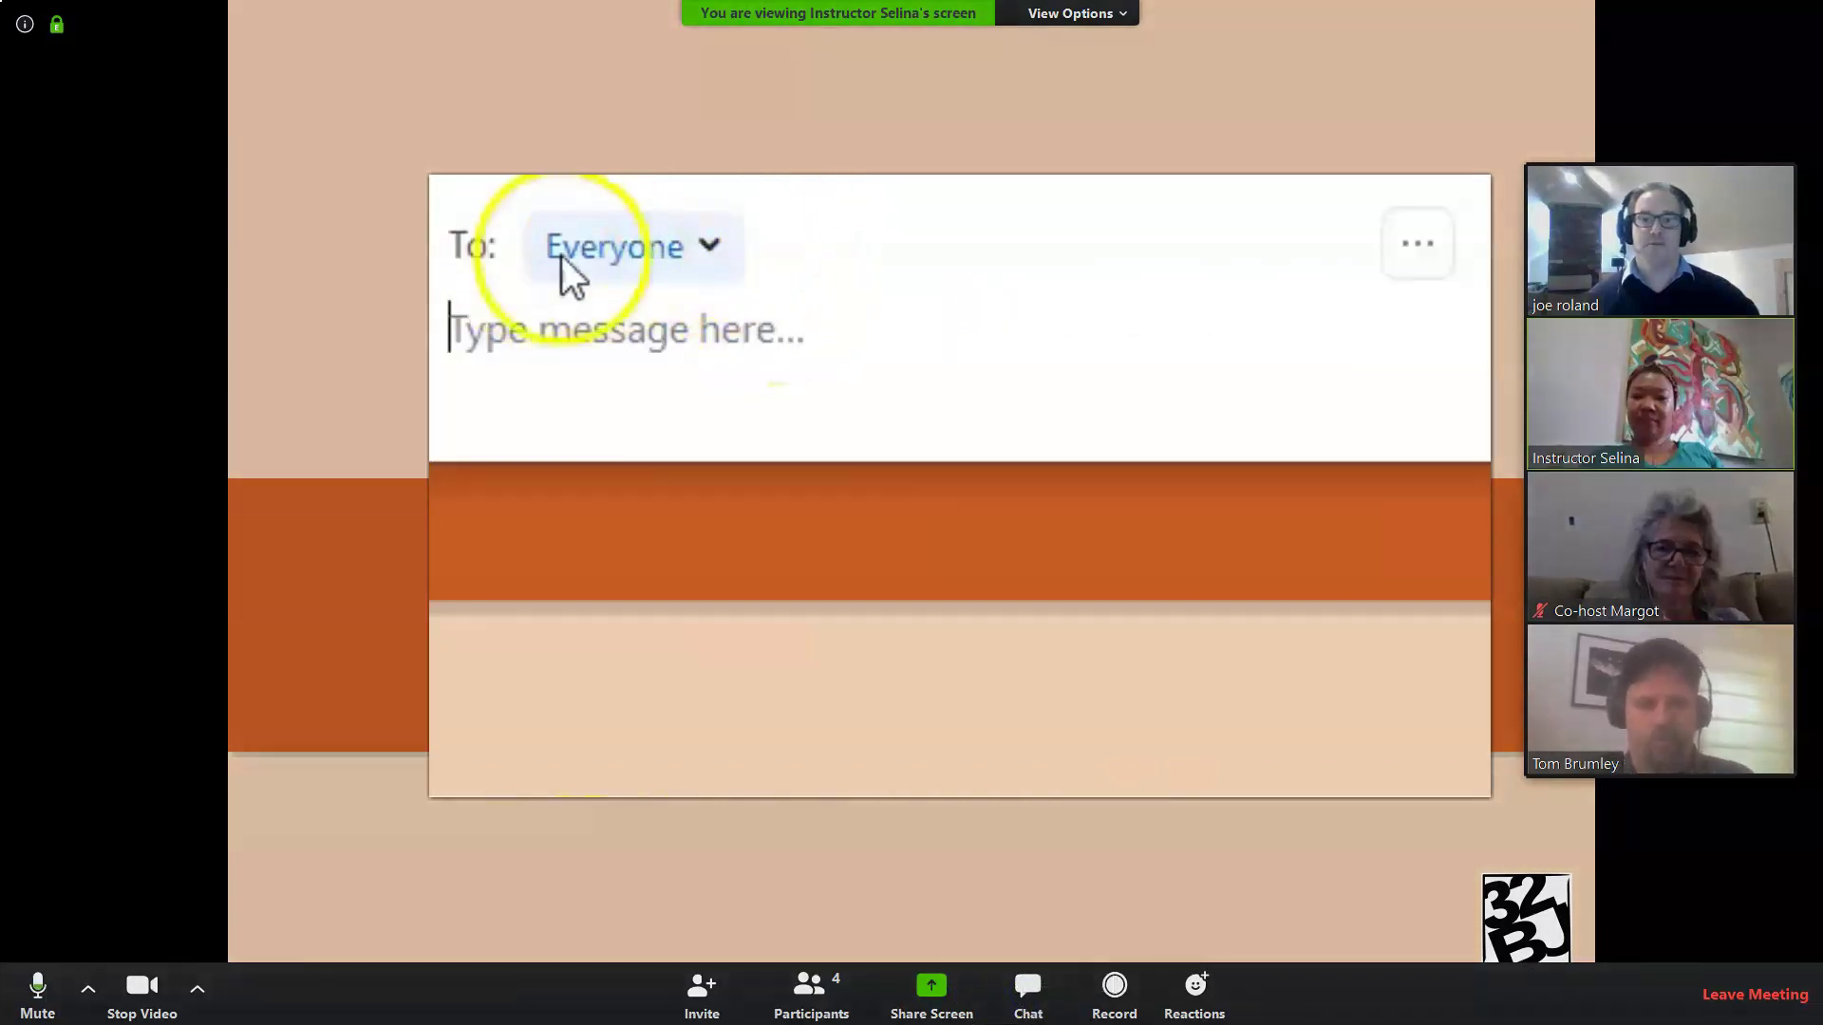
left_click(709, 246)
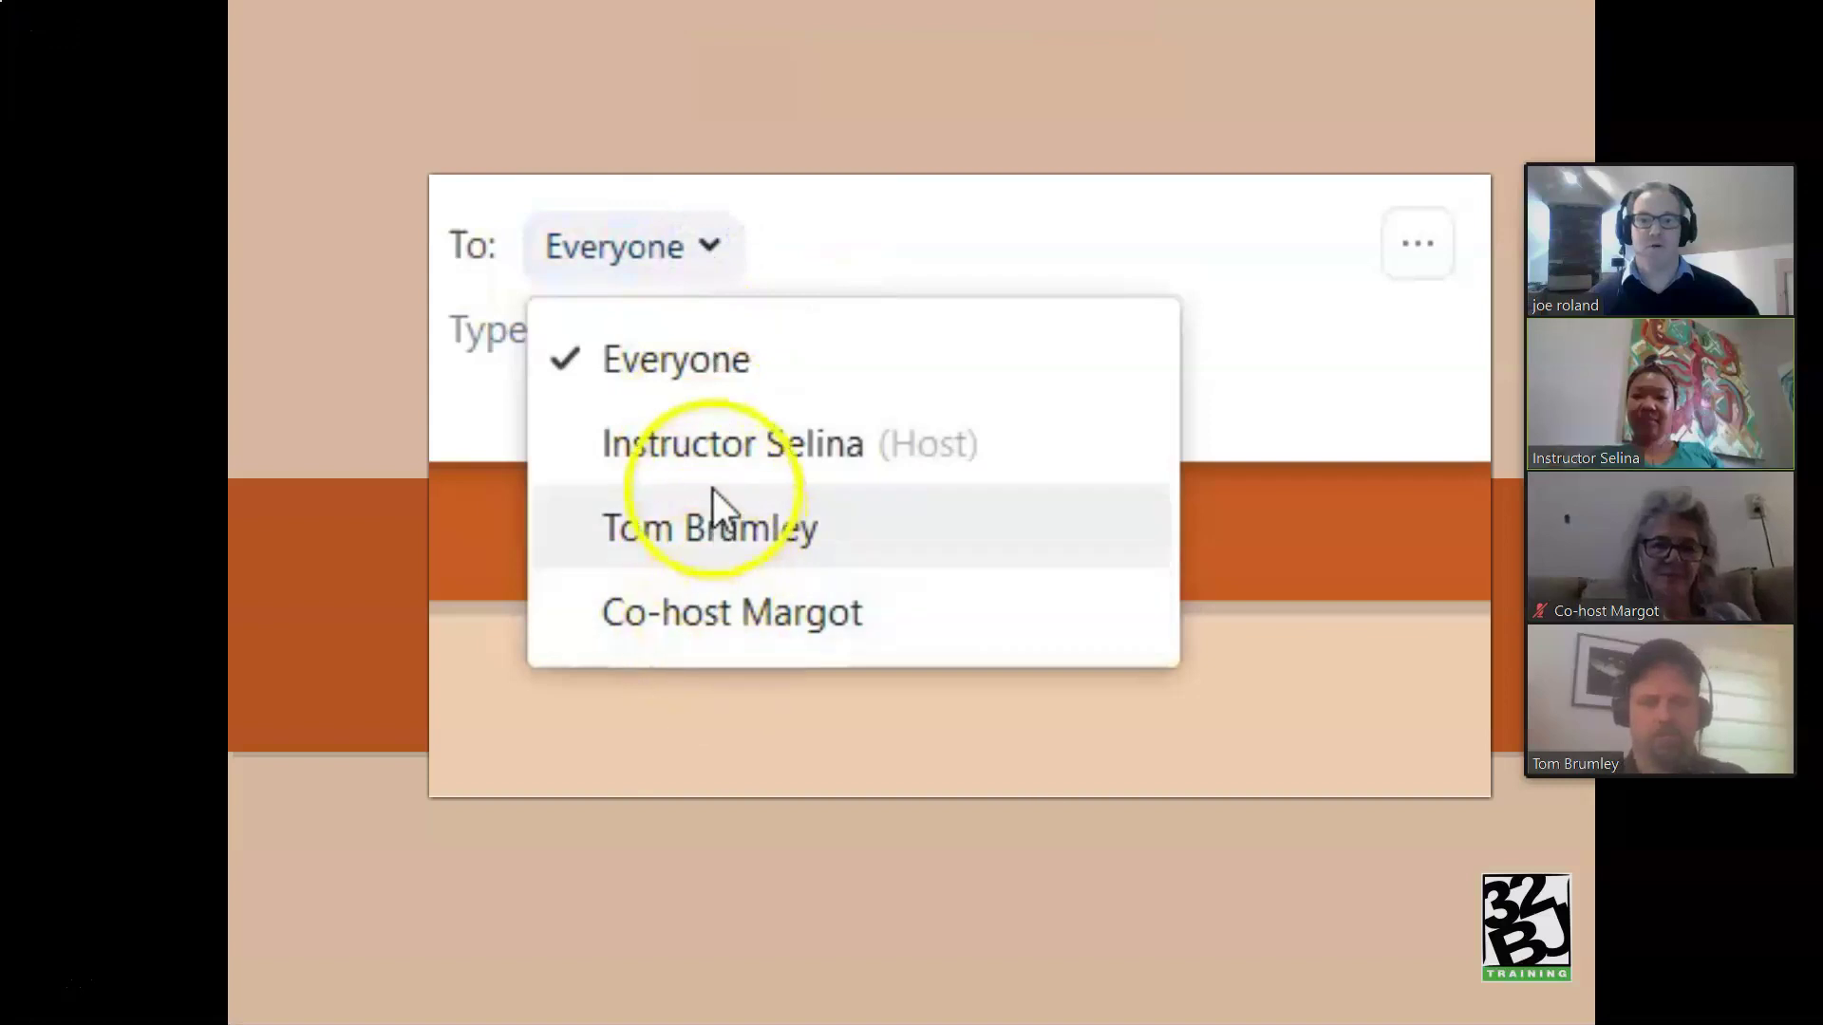
Step: Send 'I can't hear' privately to the Co-host in chat
left_click(725, 619)
left_click(586, 453)
left_click(672, 343)
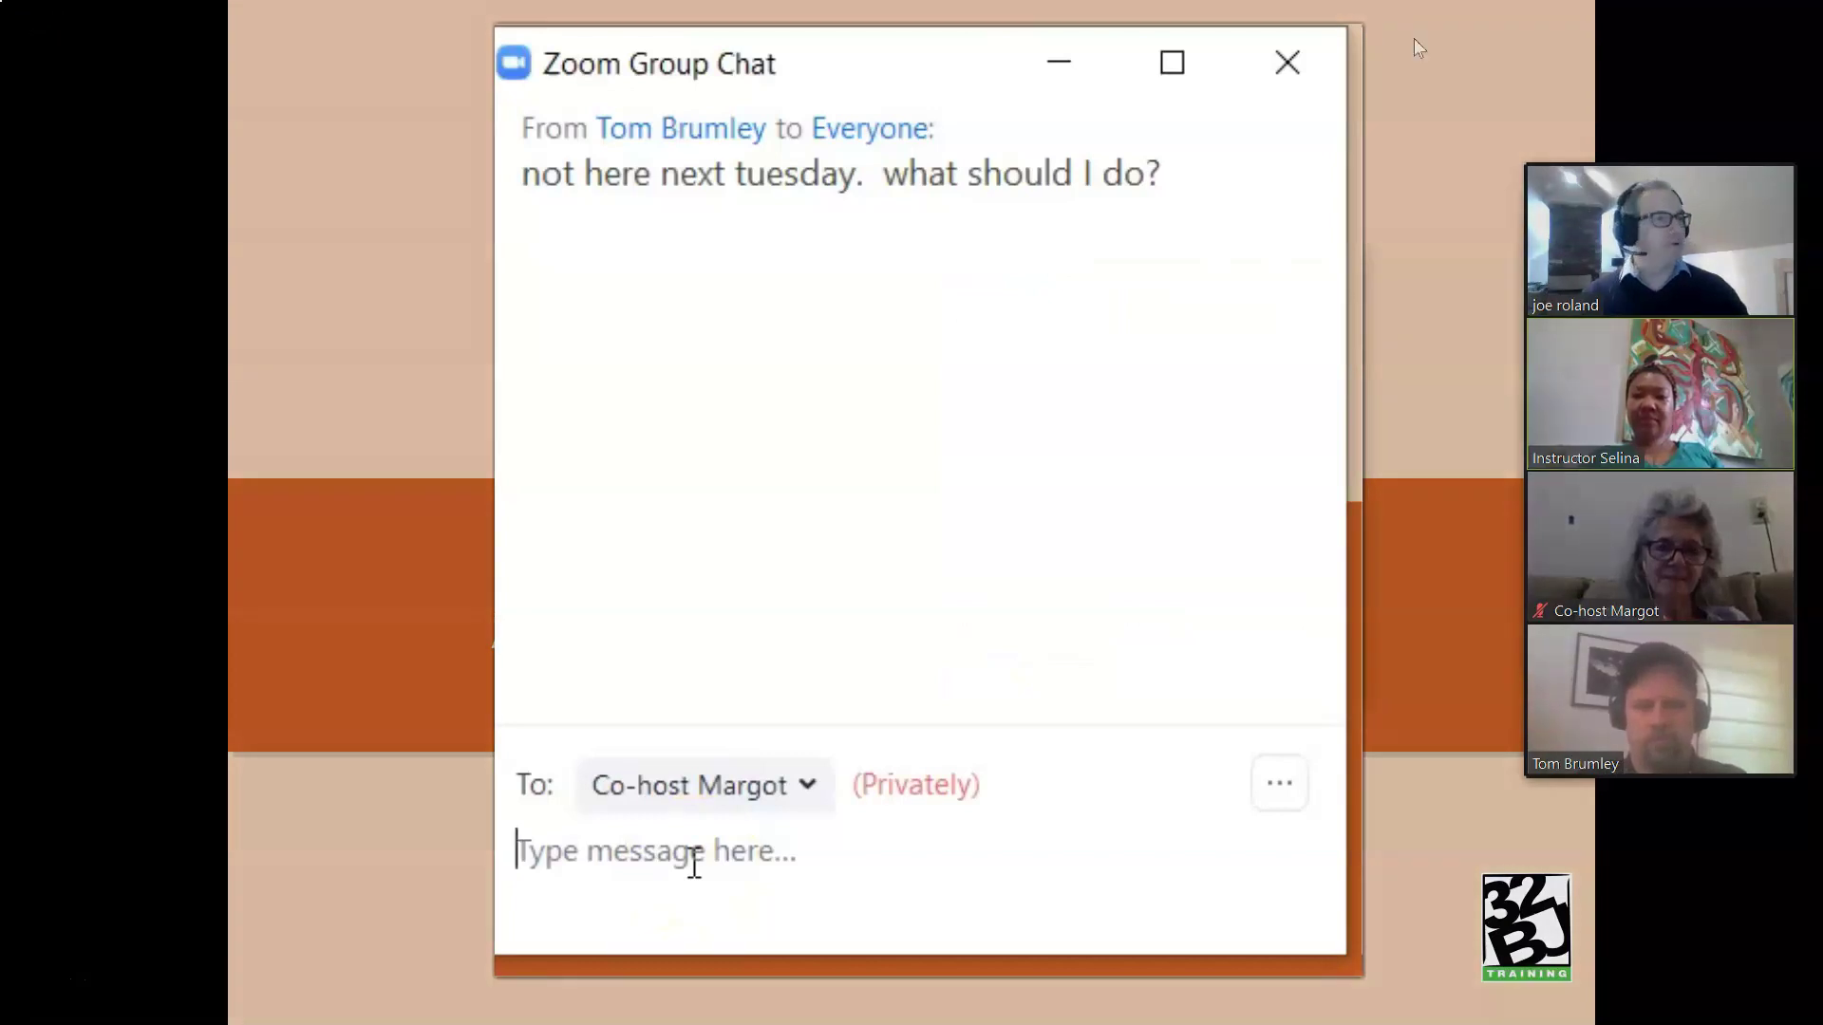
type("I  can't hear")
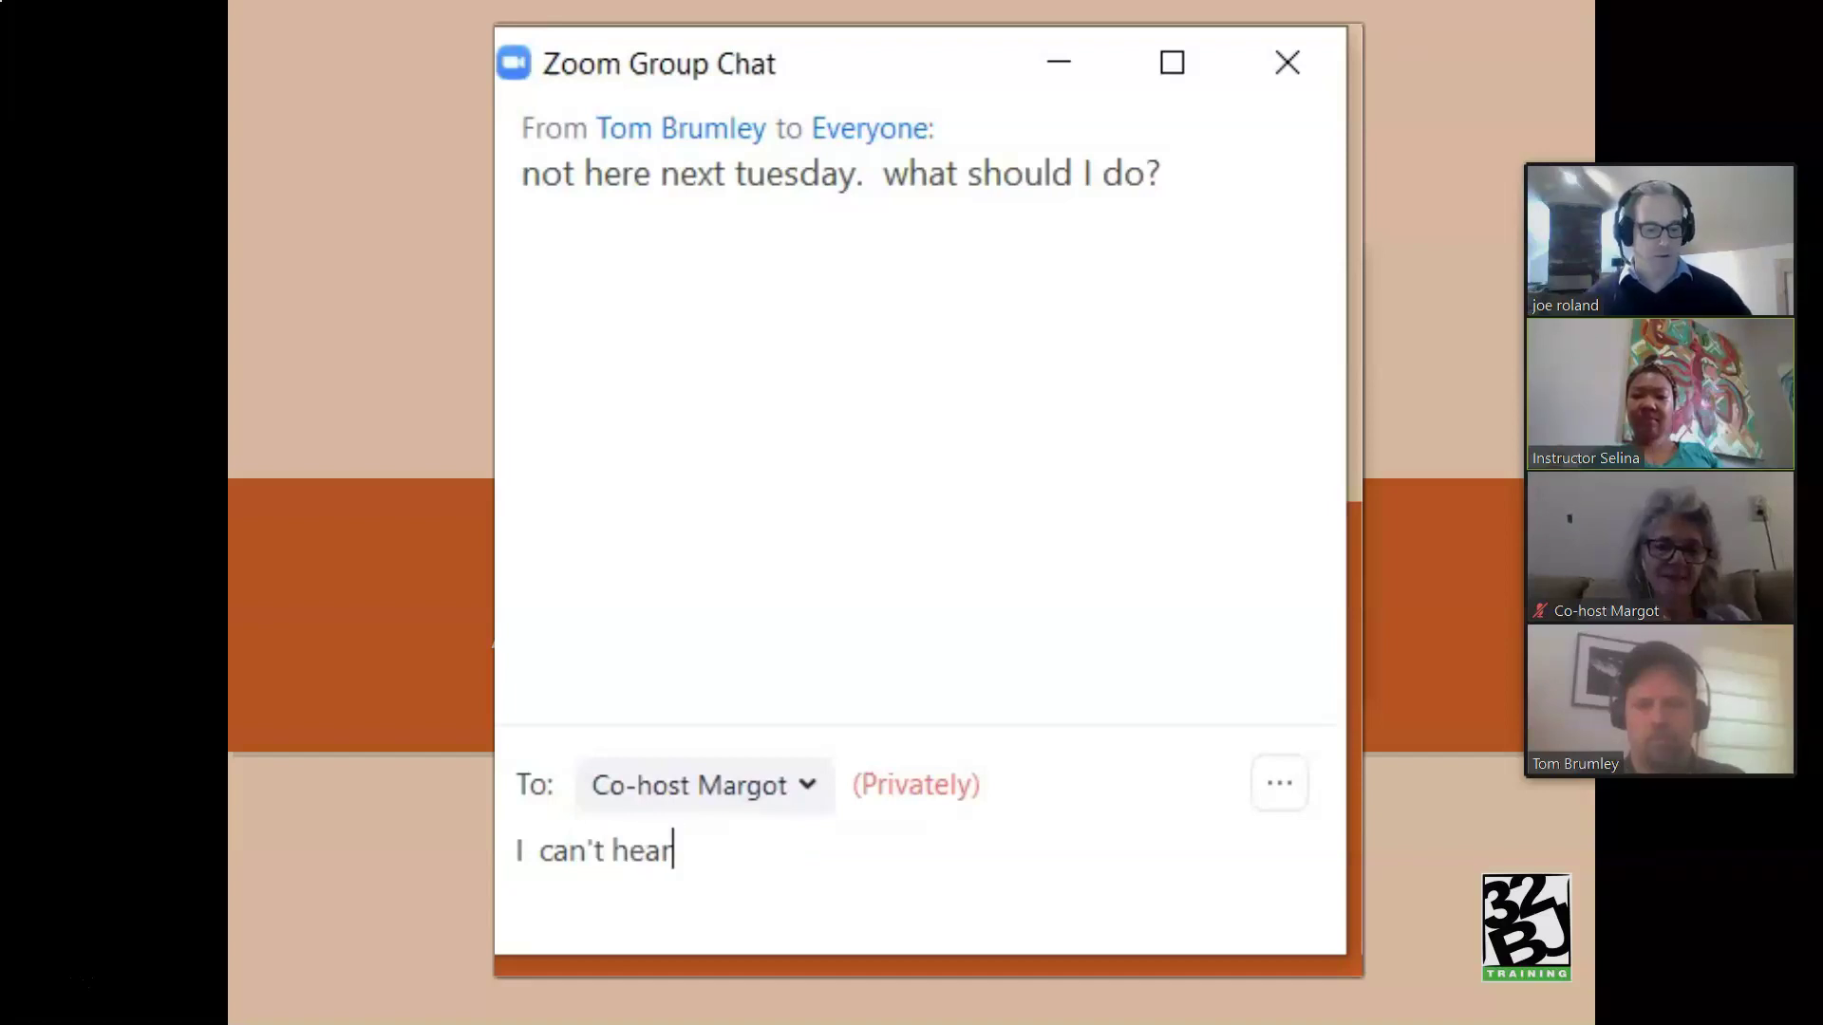
key("Return")
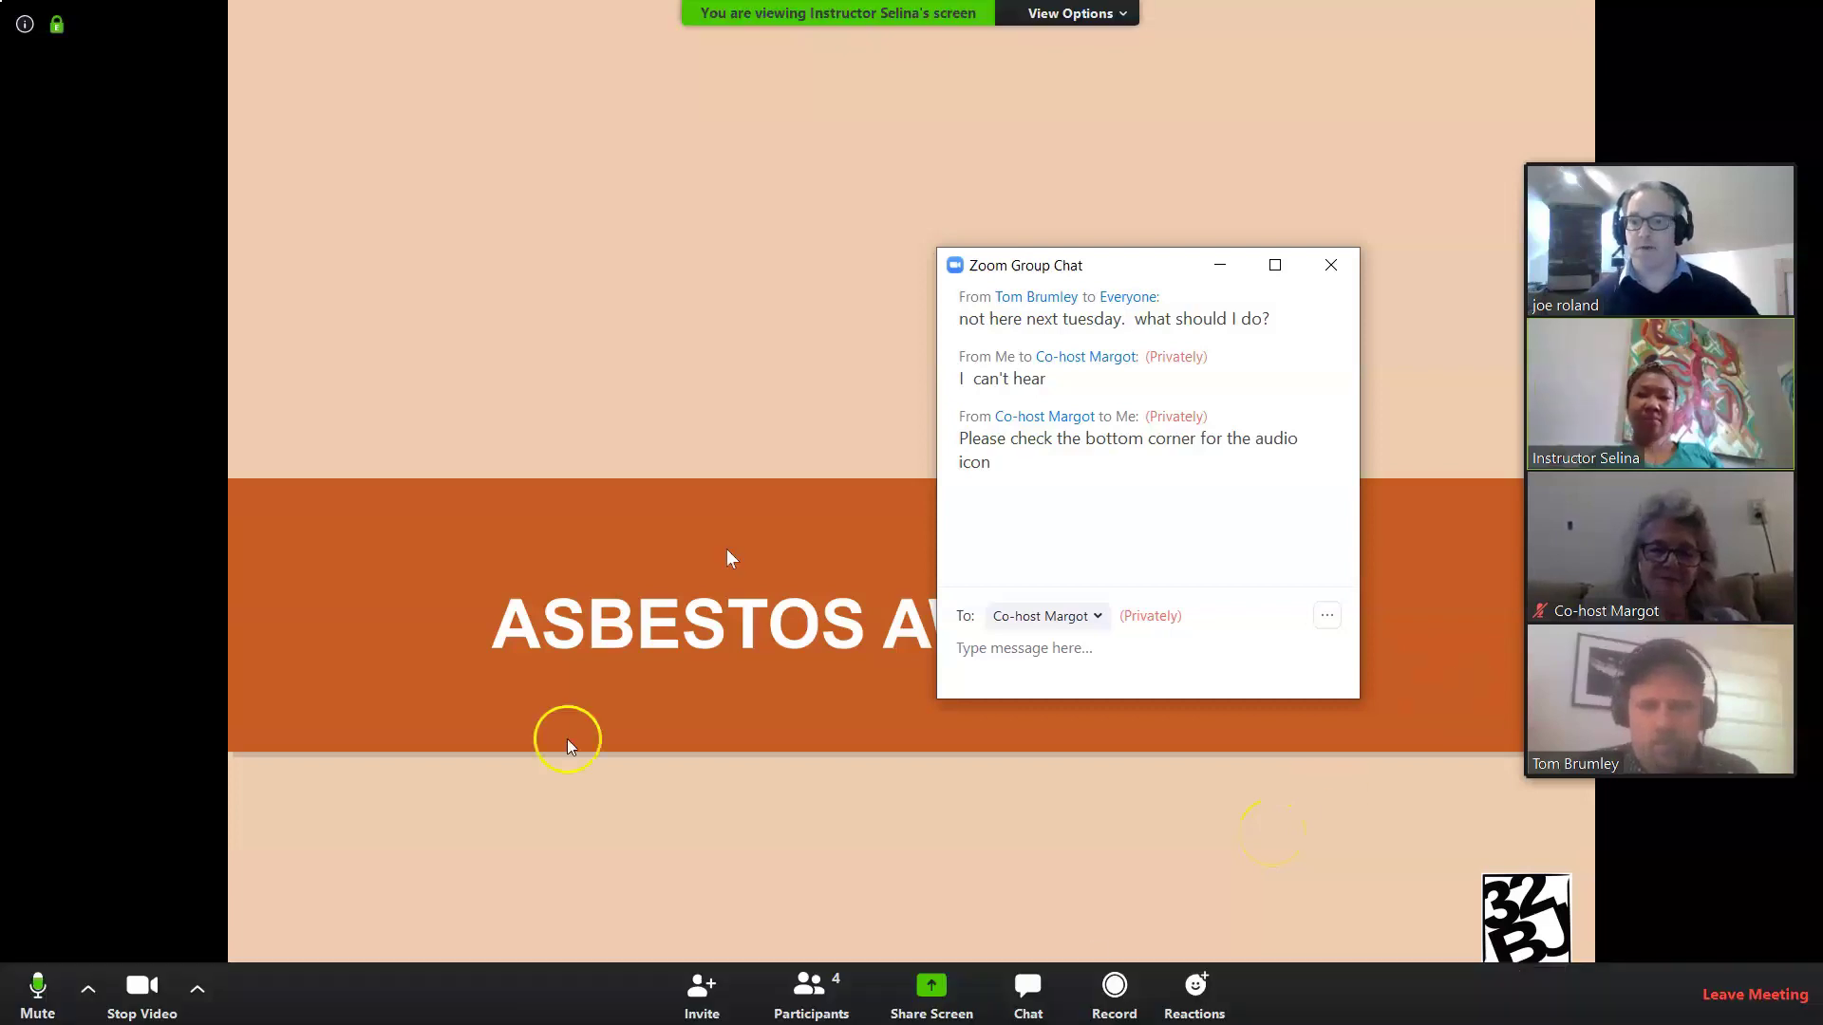
Step: Check the audio options, dismiss them, and close the Group Chat window
left_click(88, 991)
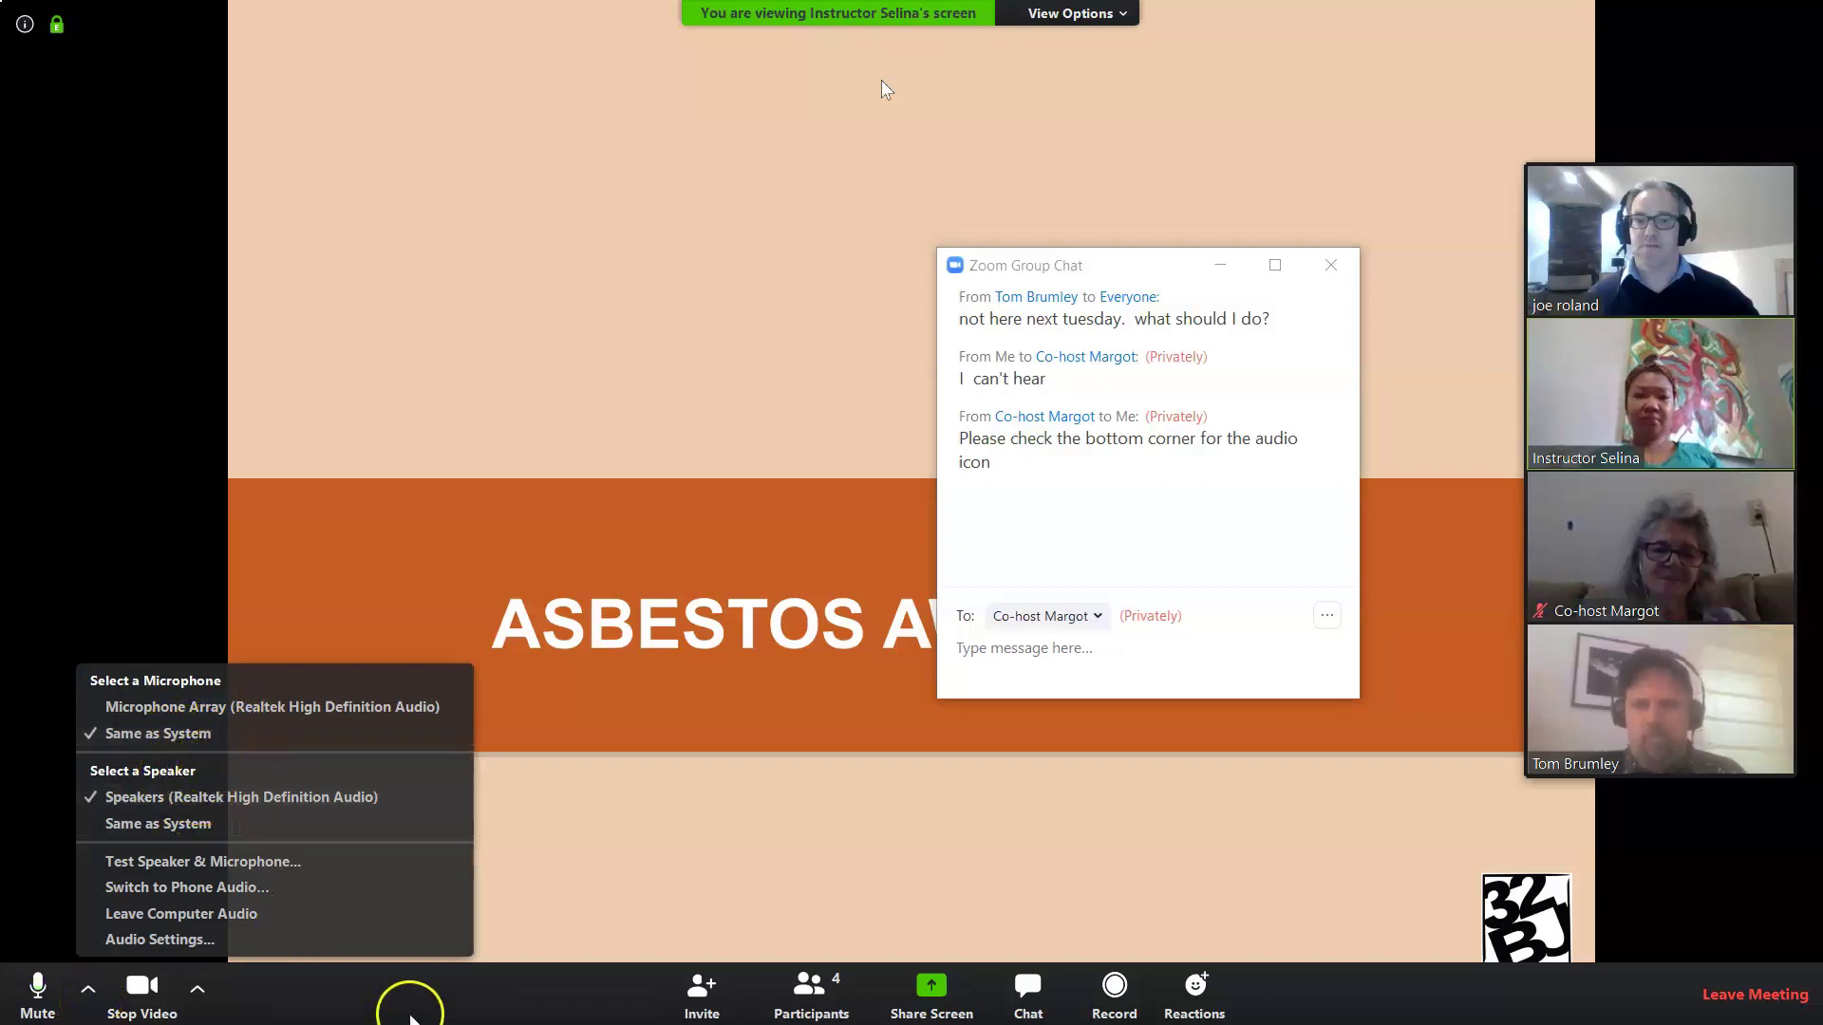
left_click(410, 1018)
left_click(1330, 265)
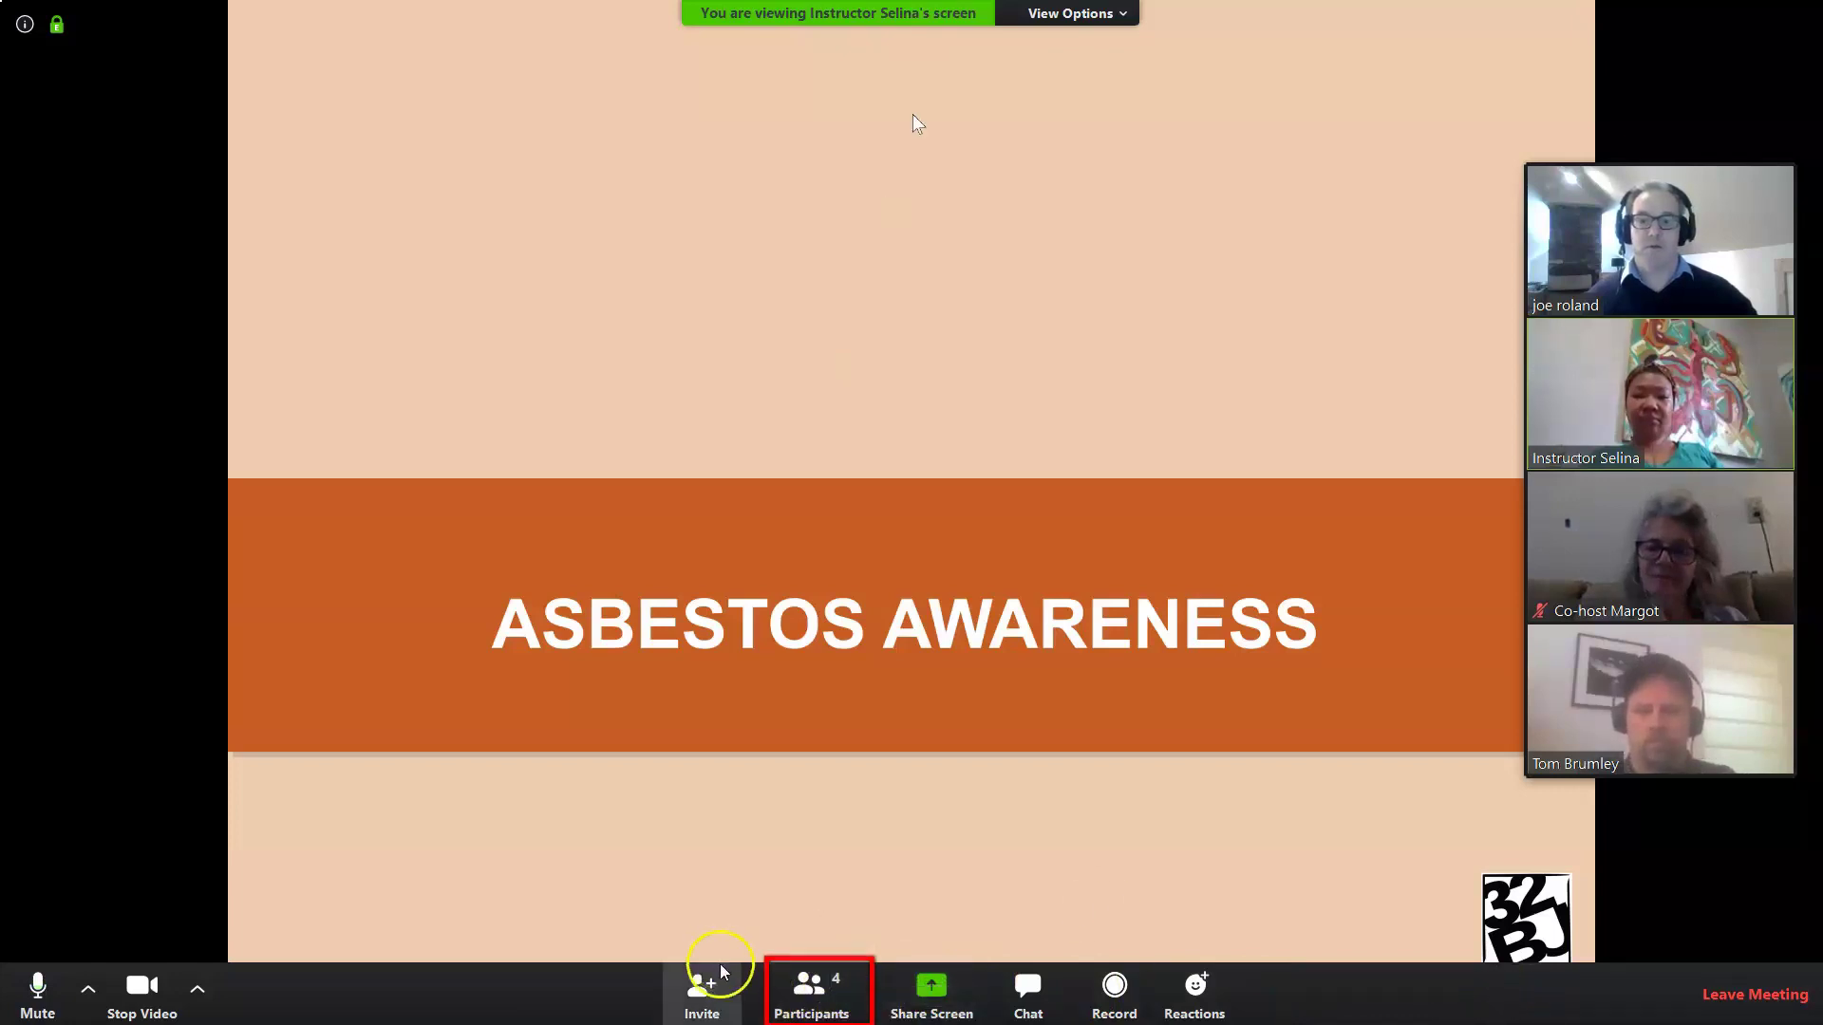
Step: Show the four-person Participants list and raise your hand
left_click(809, 992)
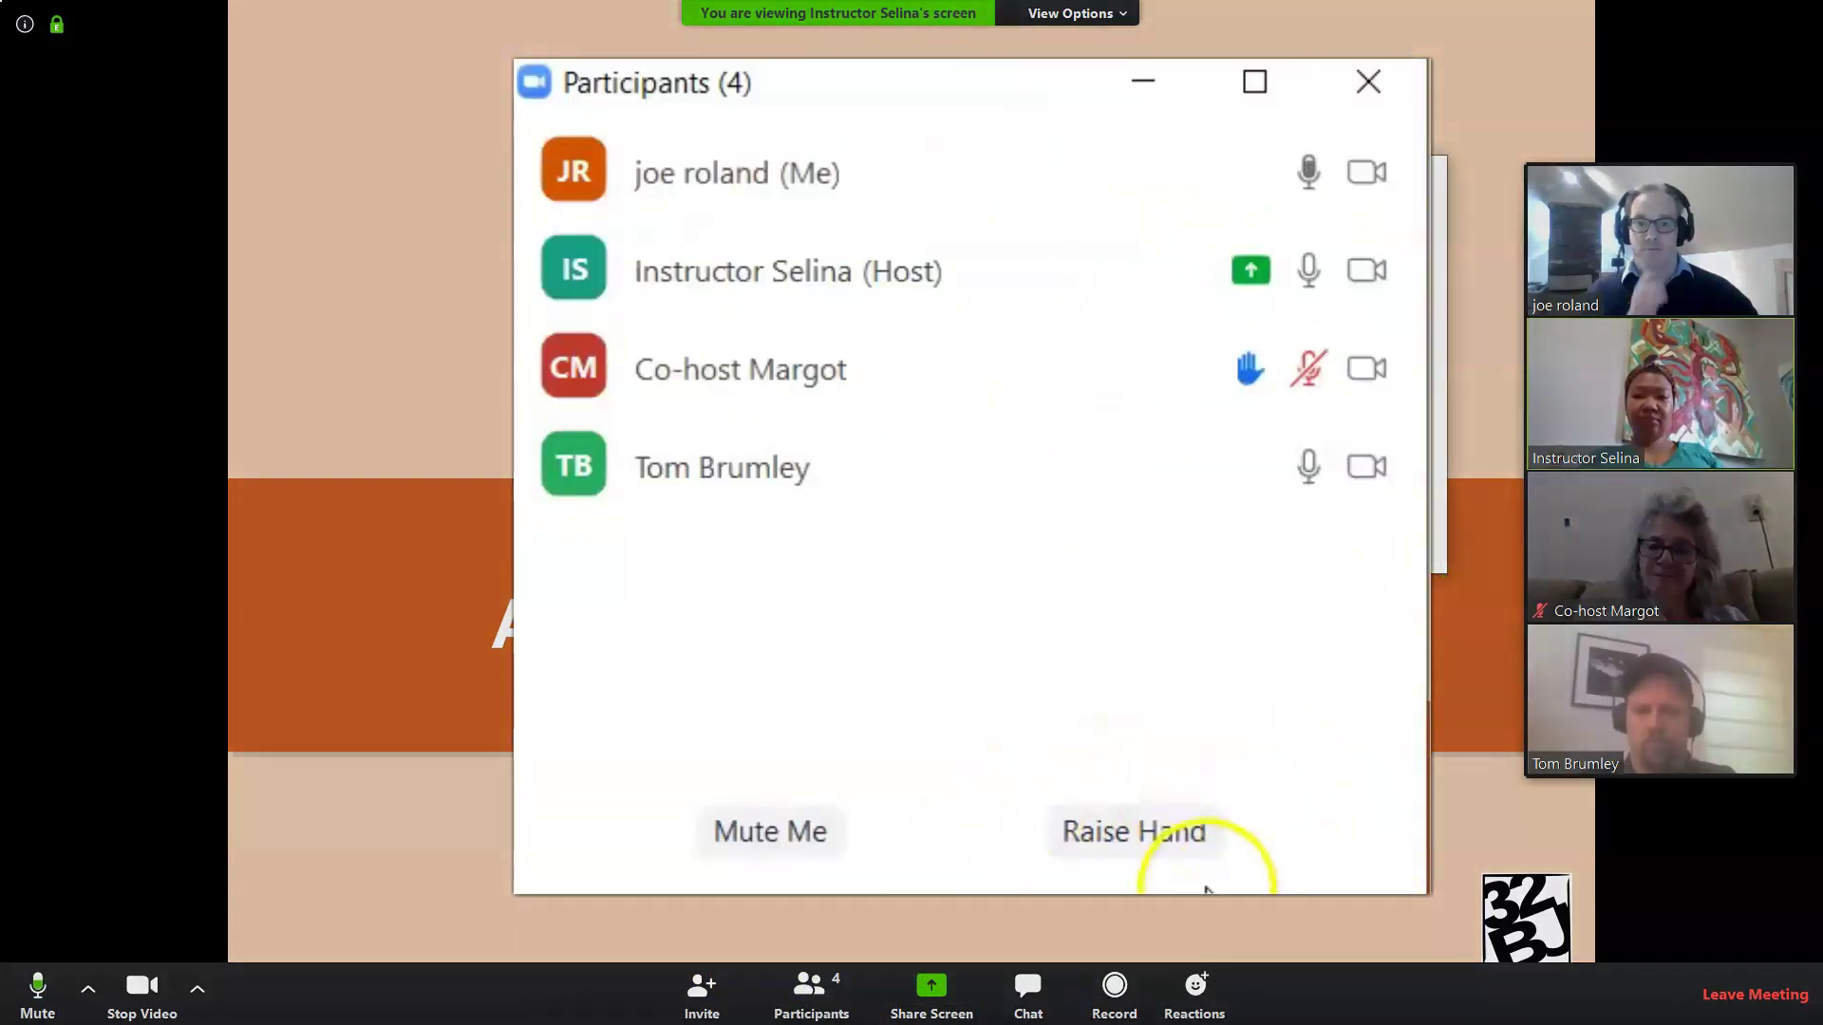
left_click(1164, 835)
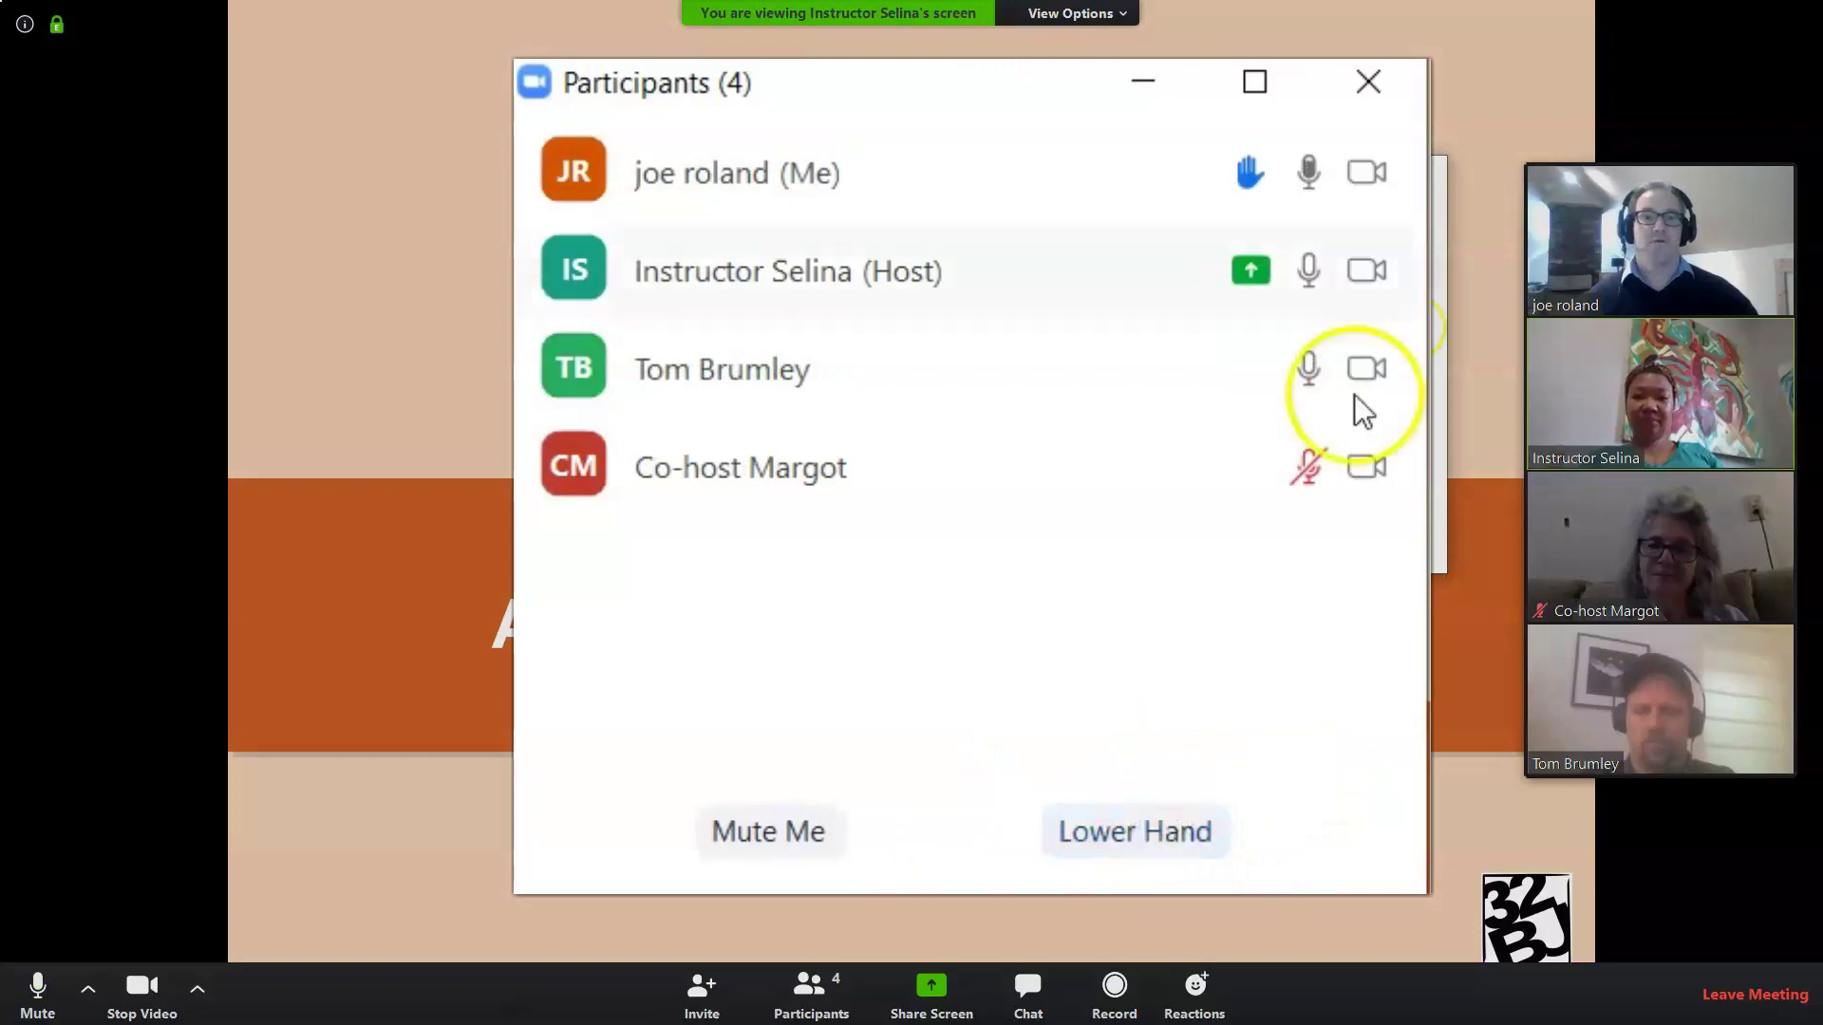